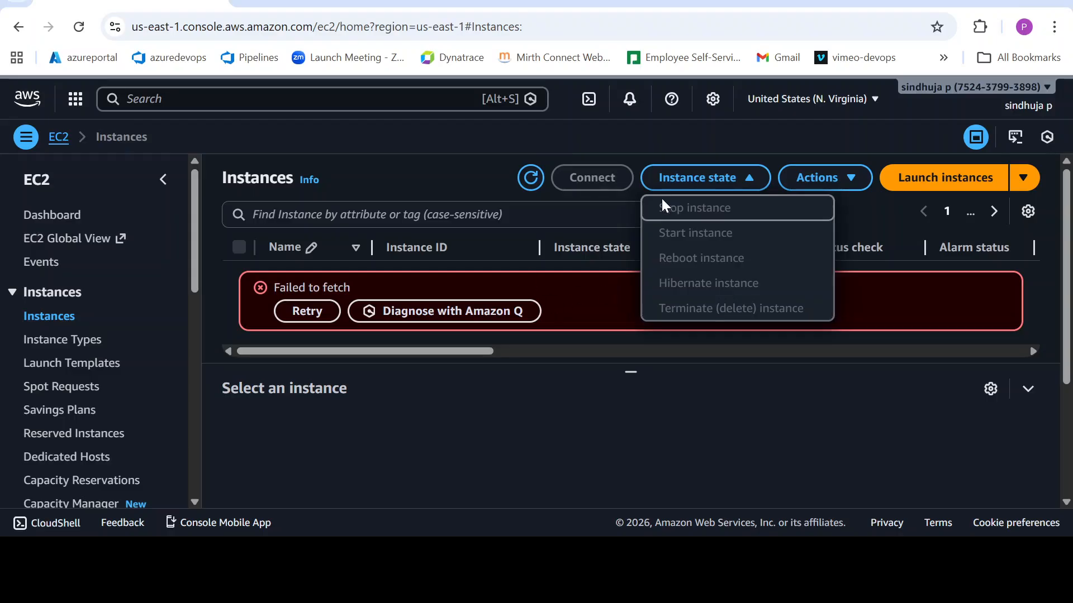
Start launching a new EC2 instance and name it demo-ebs-instance
left_click(933, 186)
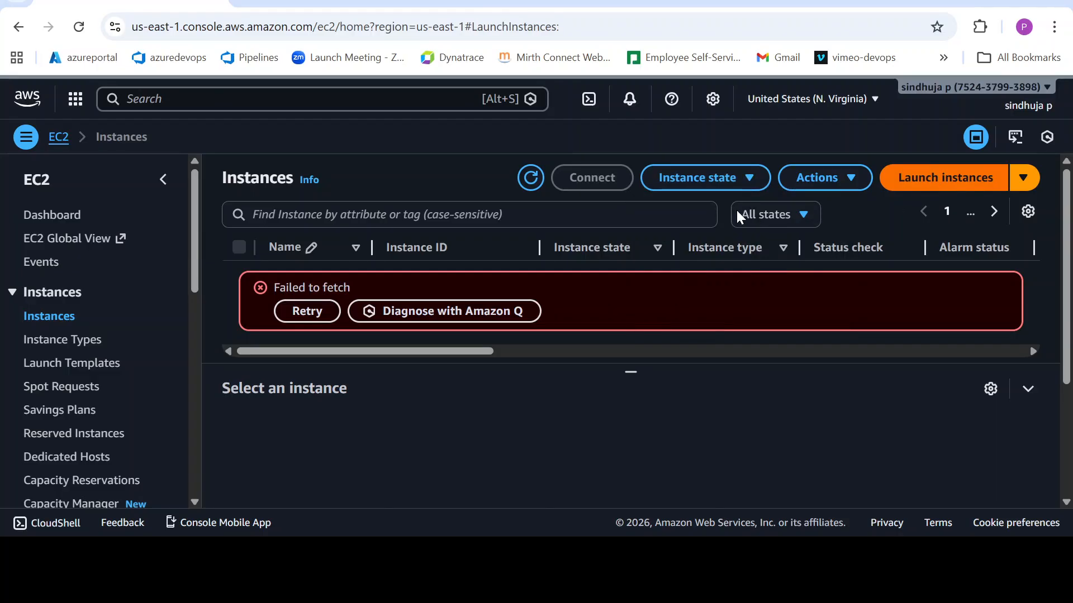
left_click(231, 399)
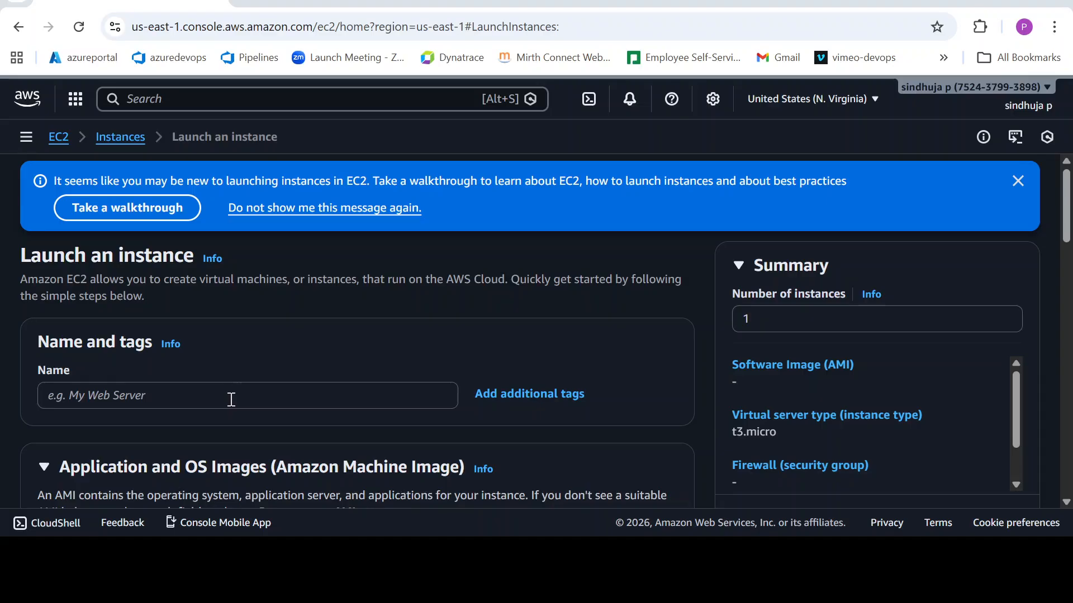
left_click(212, 394)
type("demo-ebs-instance")
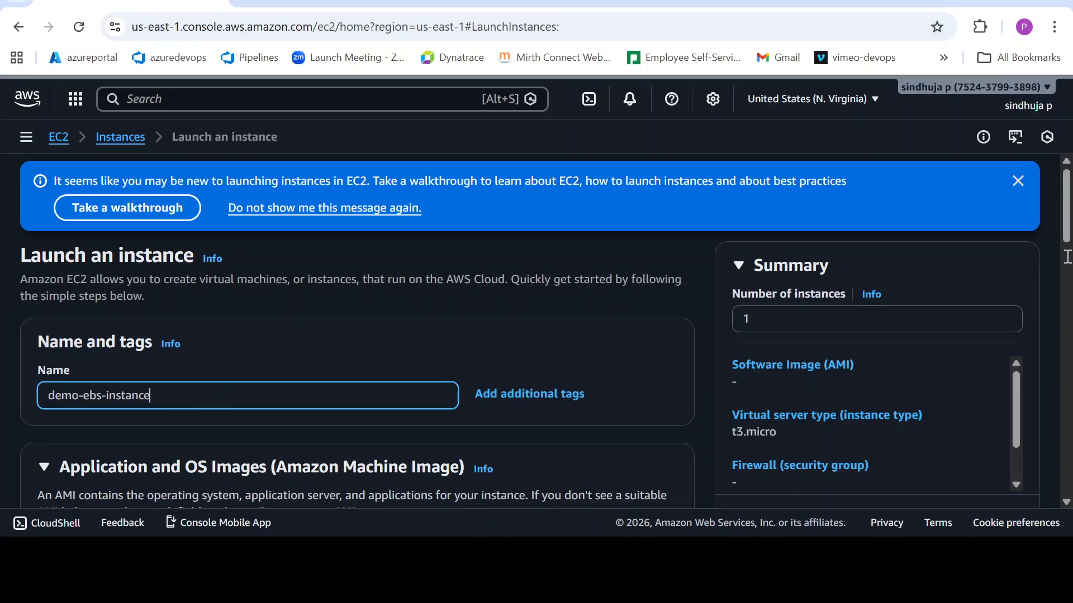
Choose the existing key pair projectkey for logging in to the instance
scroll(1067, 296, "down", 3)
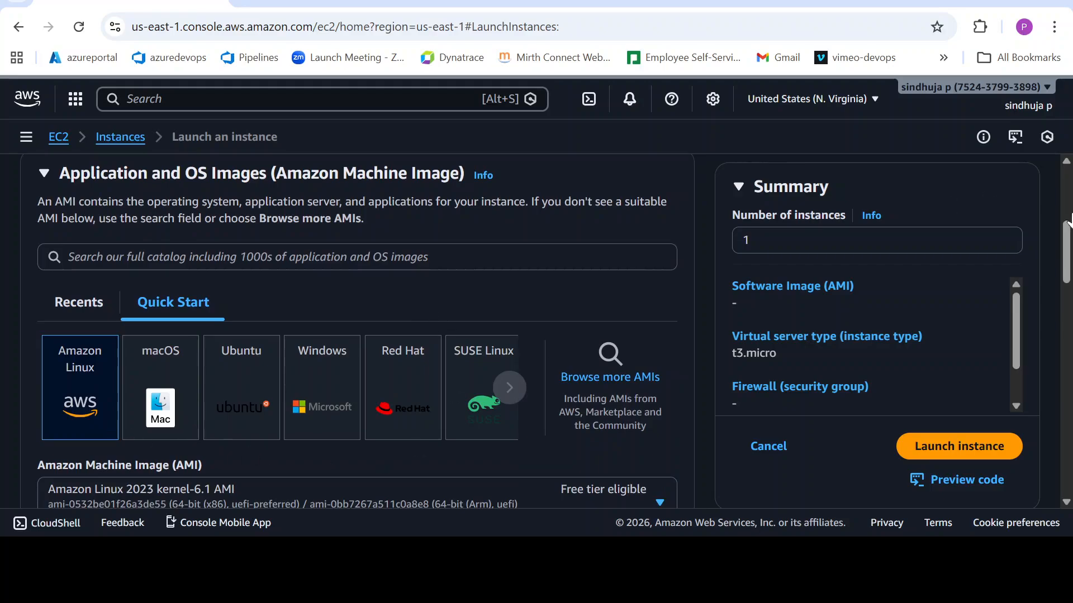
scroll(1066, 276, "down", 1)
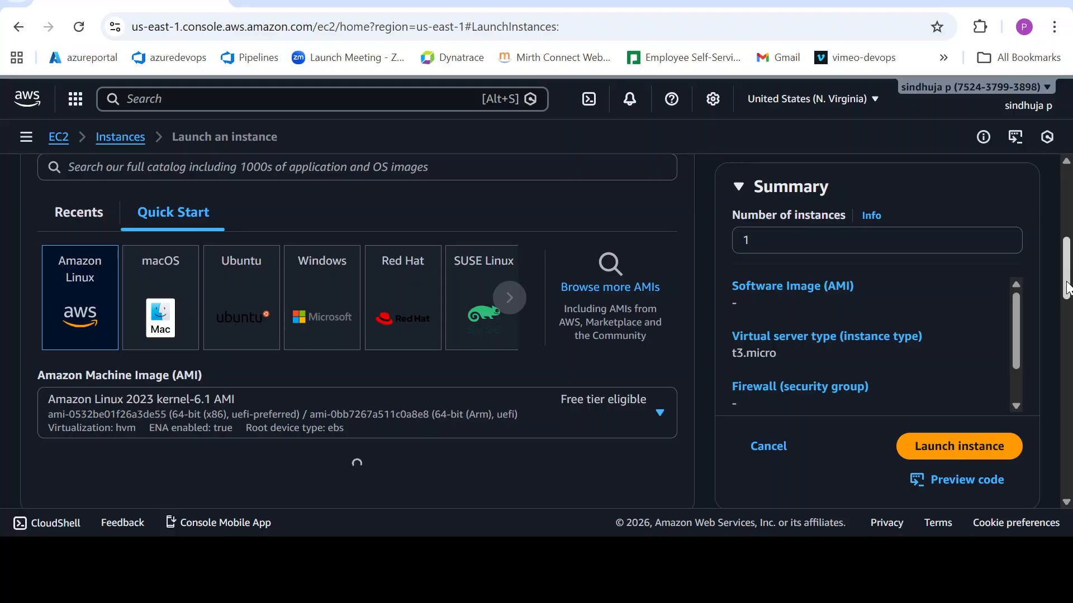
left_click_drag(1064, 499, 1066, 408)
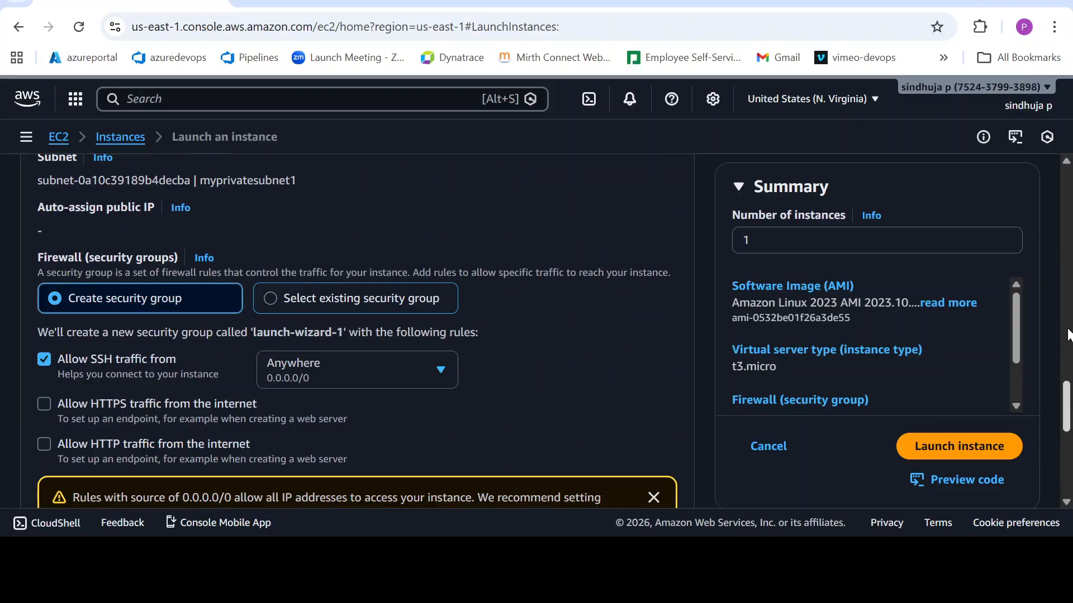
left_click(1066, 163)
left_click(1067, 166)
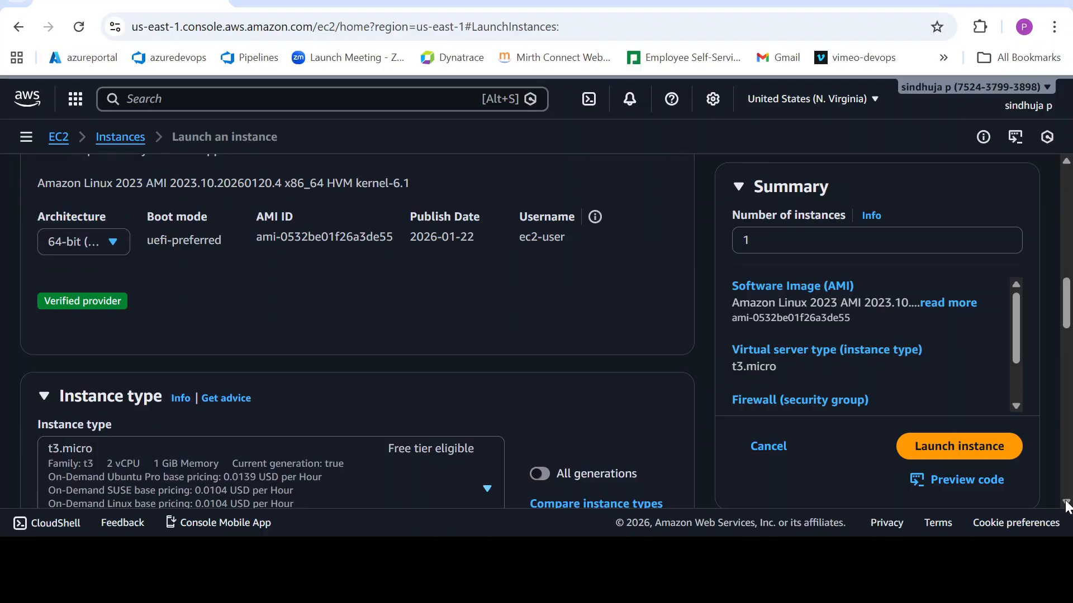
left_click_drag(1066, 329, 1066, 387)
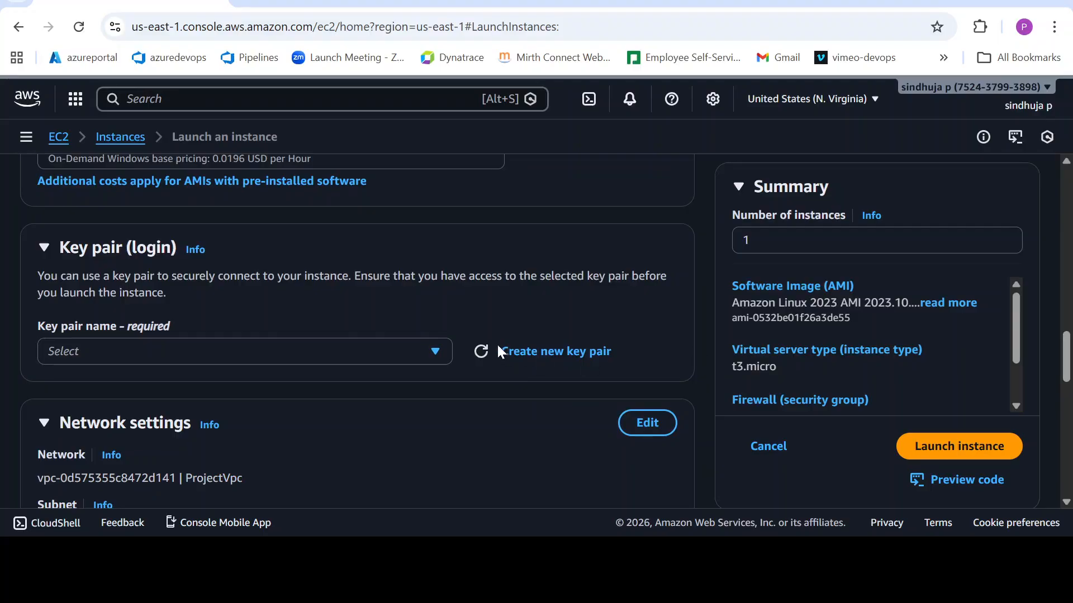
left_click(434, 352)
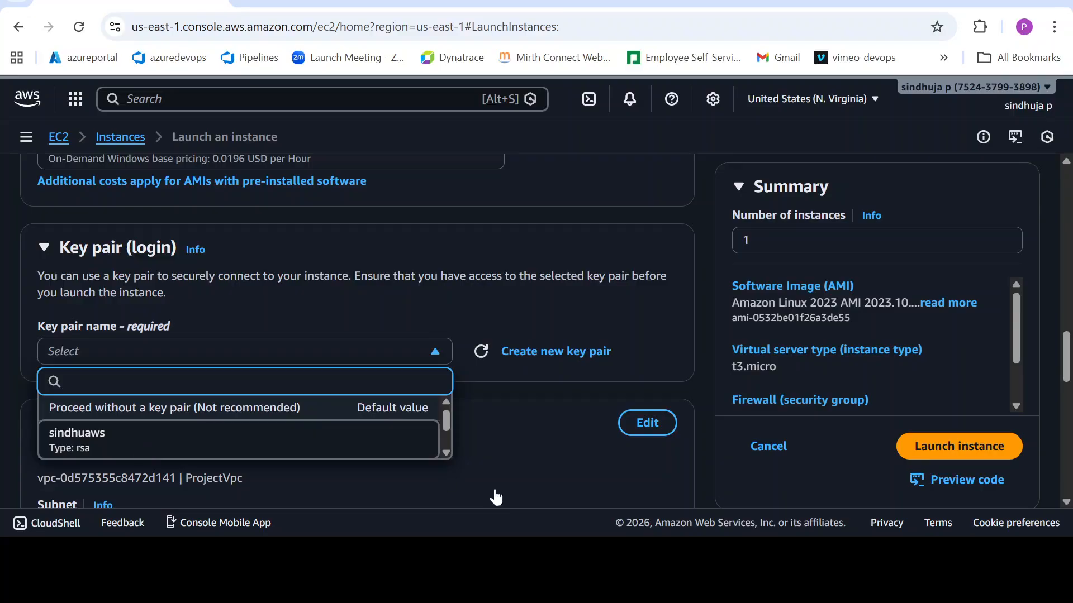
left_click(446, 454)
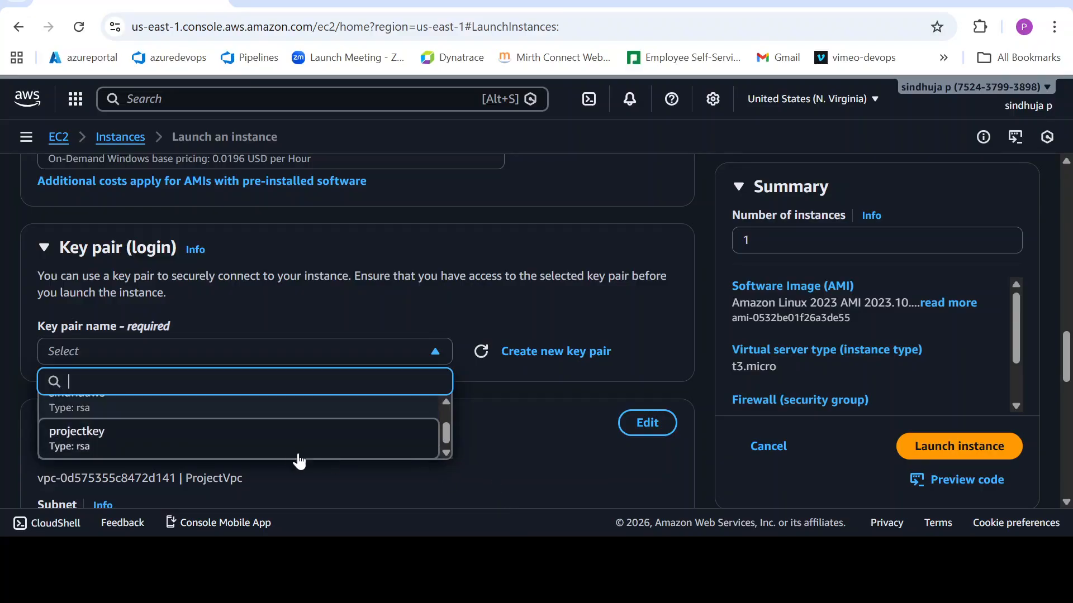
left_click(291, 459)
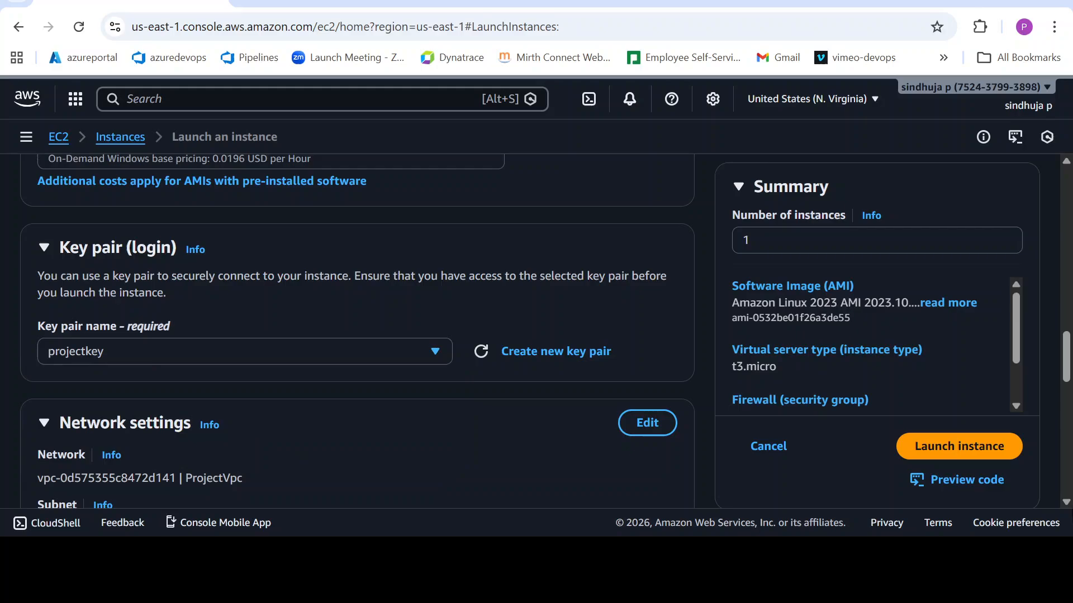
Edit the network settings to use the ProjectVpc network with the mypublicsubnet1 subnet
scroll(1068, 514, "down", 2)
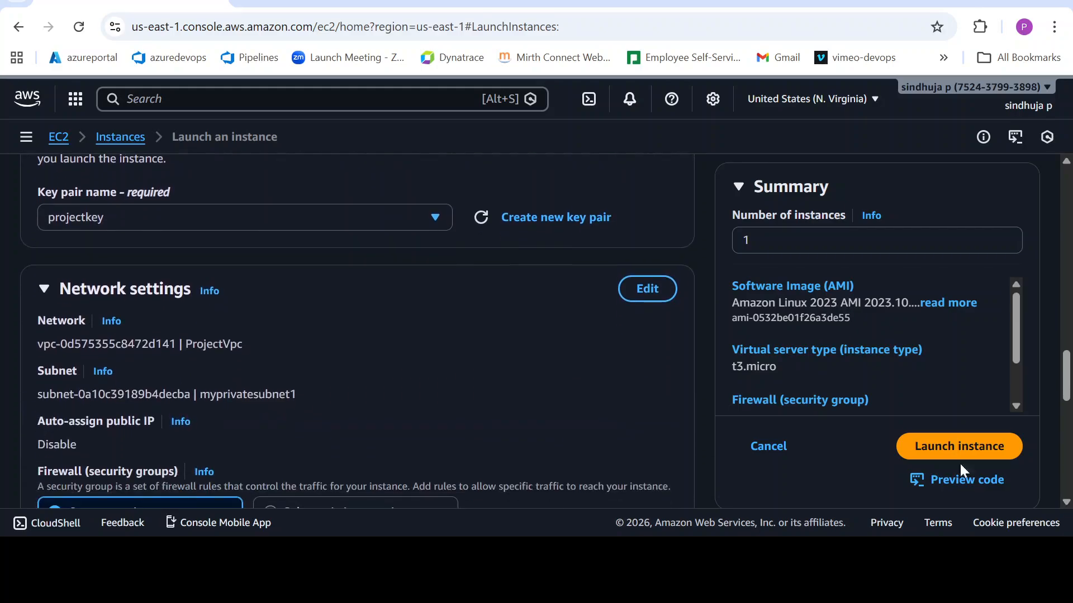
left_click(657, 296)
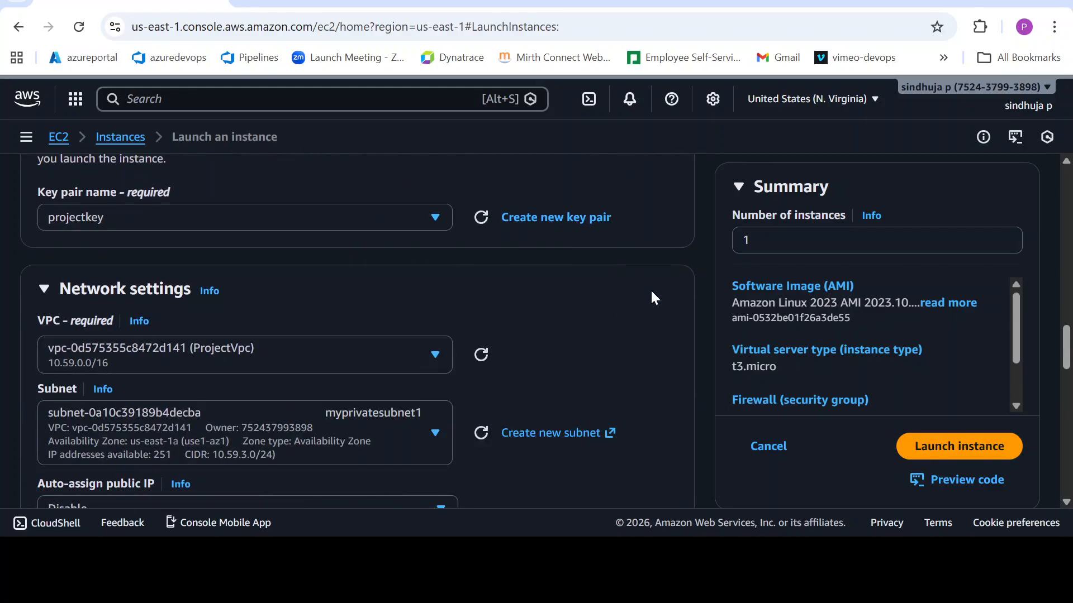
left_click(331, 363)
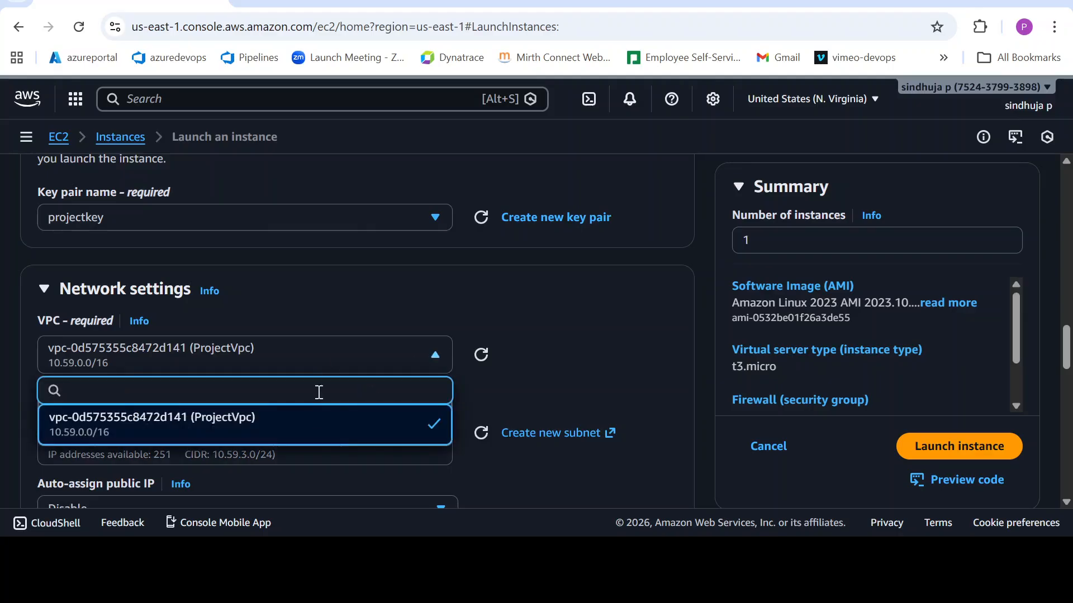
left_click(297, 439)
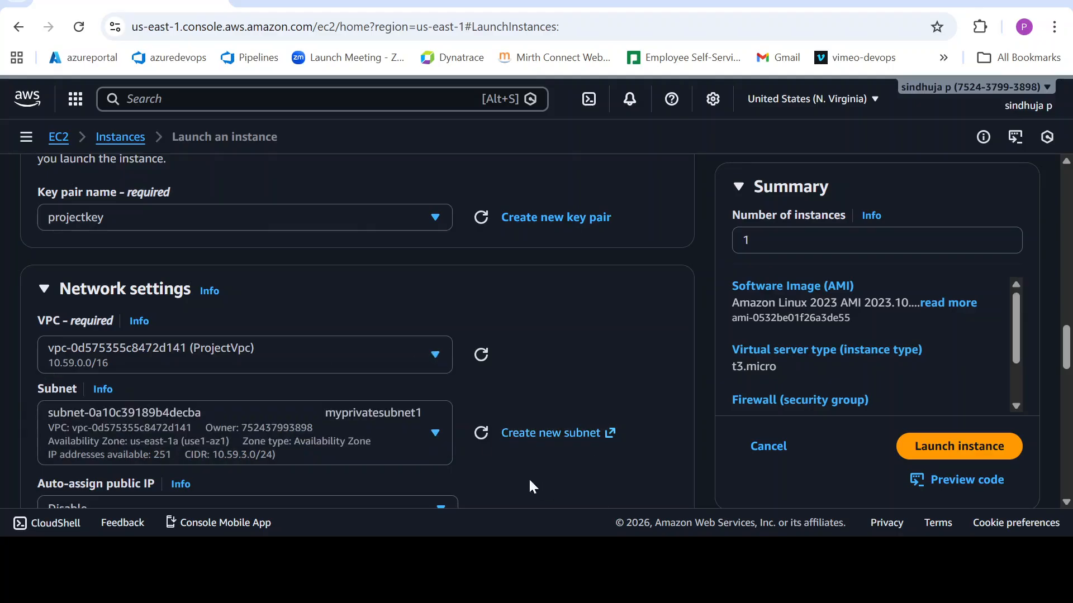
left_click(433, 433)
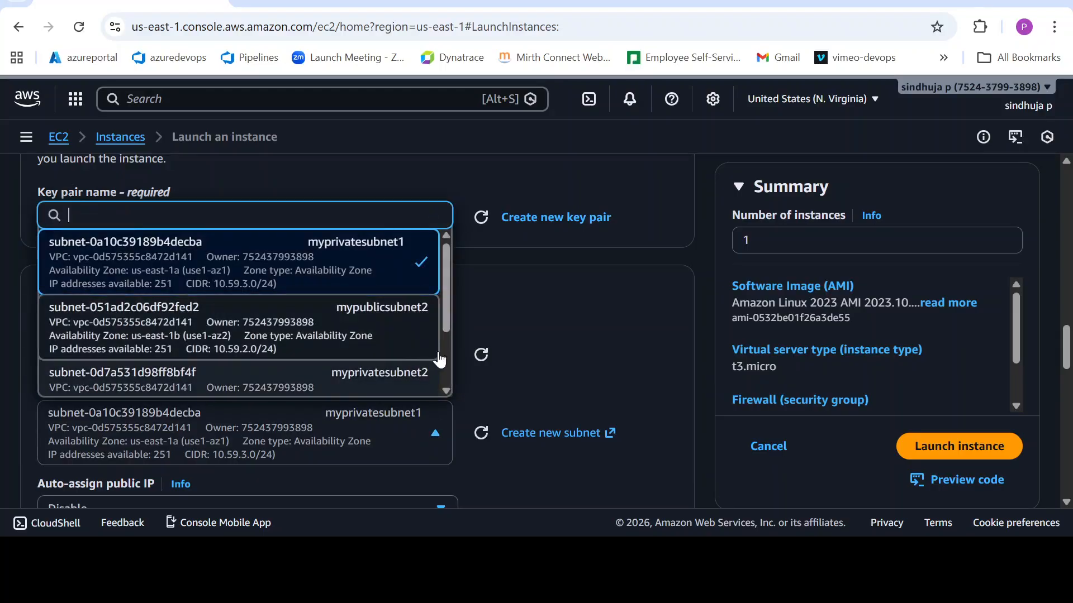
scroll(443, 394, "down", 3)
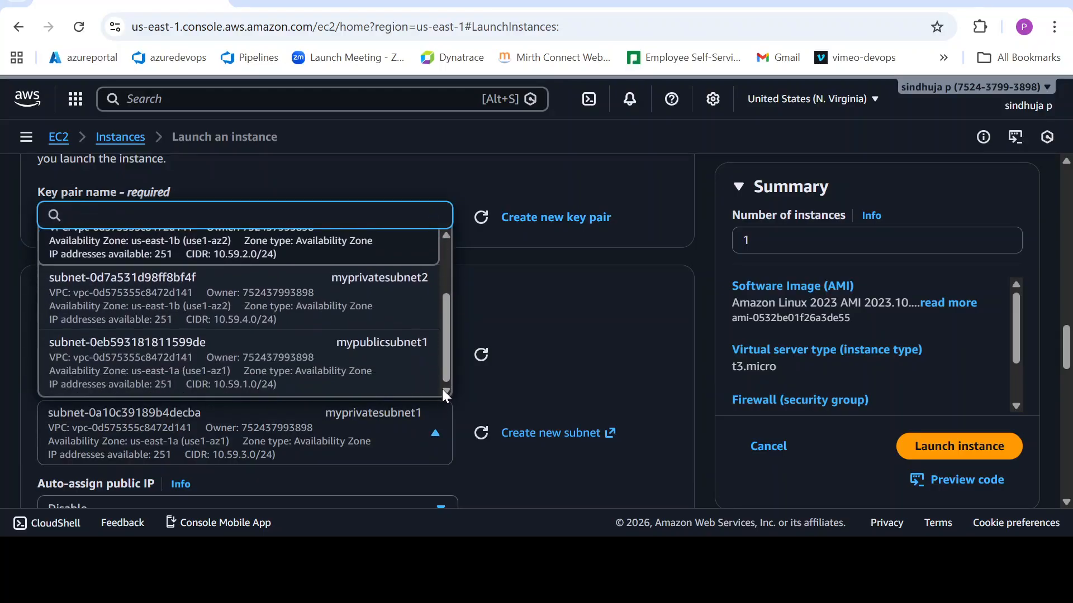
left_click(385, 360)
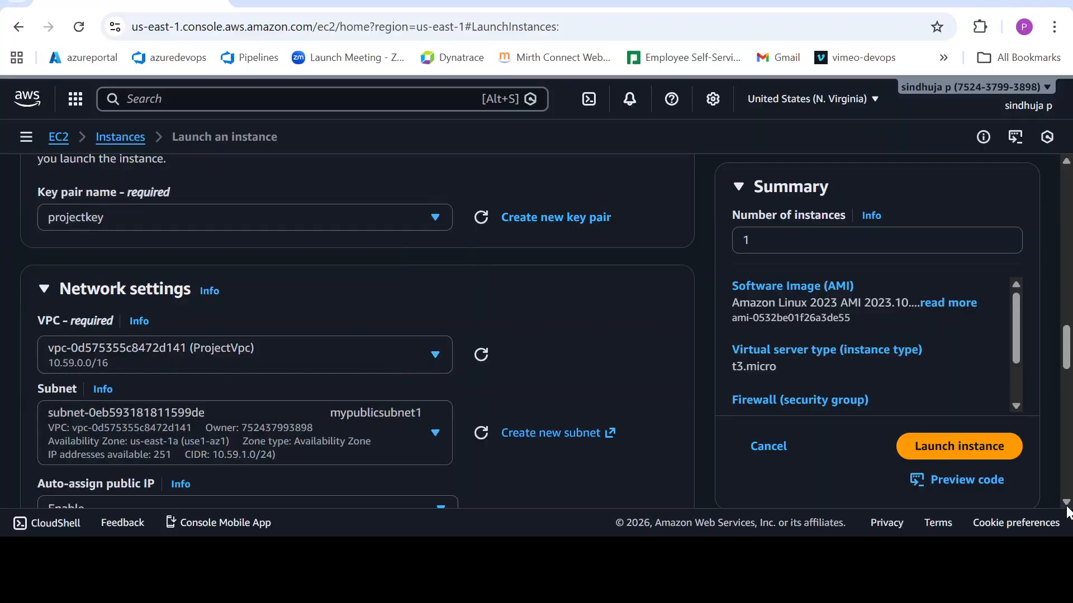
Assign the existing security group AllowTrafficSG and launch the instance
scroll(1067, 509, "down", 3)
scroll(1067, 508, "down", 3)
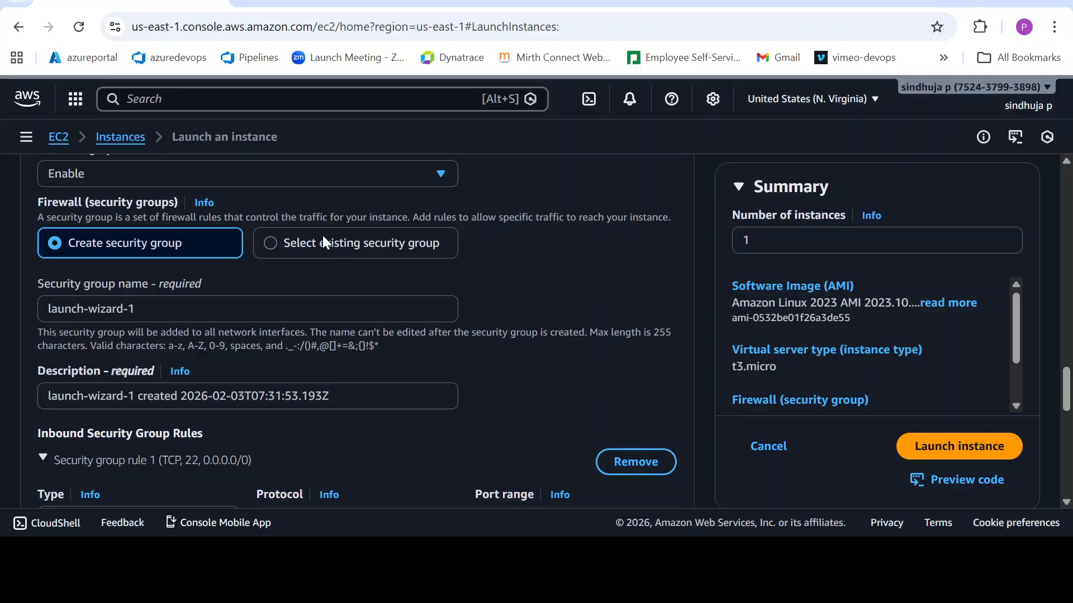
left_click(283, 245)
left_click(383, 307)
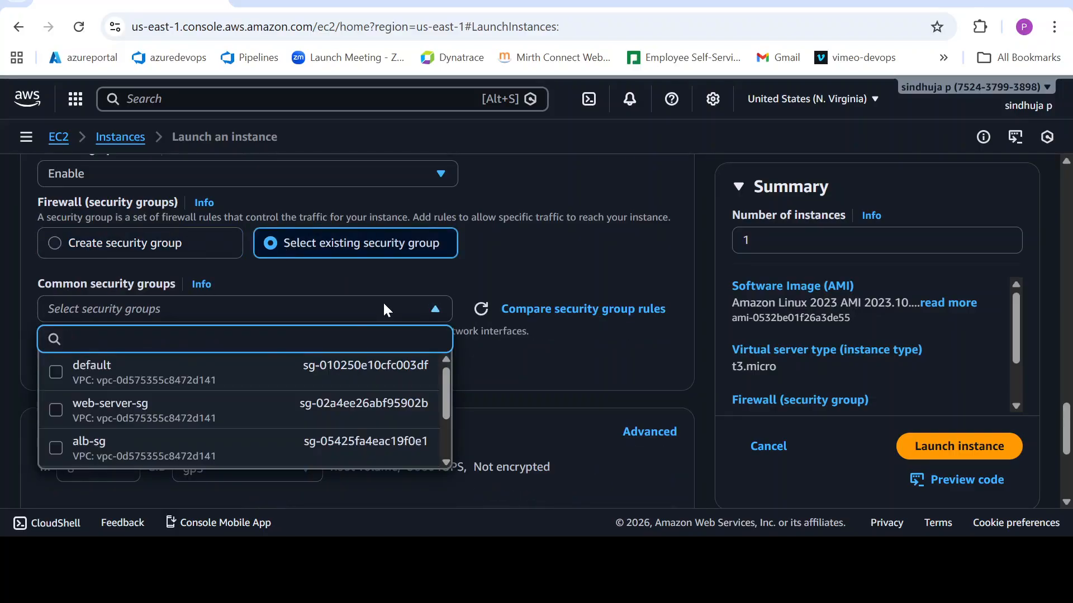
scroll(441, 413, "down", 1)
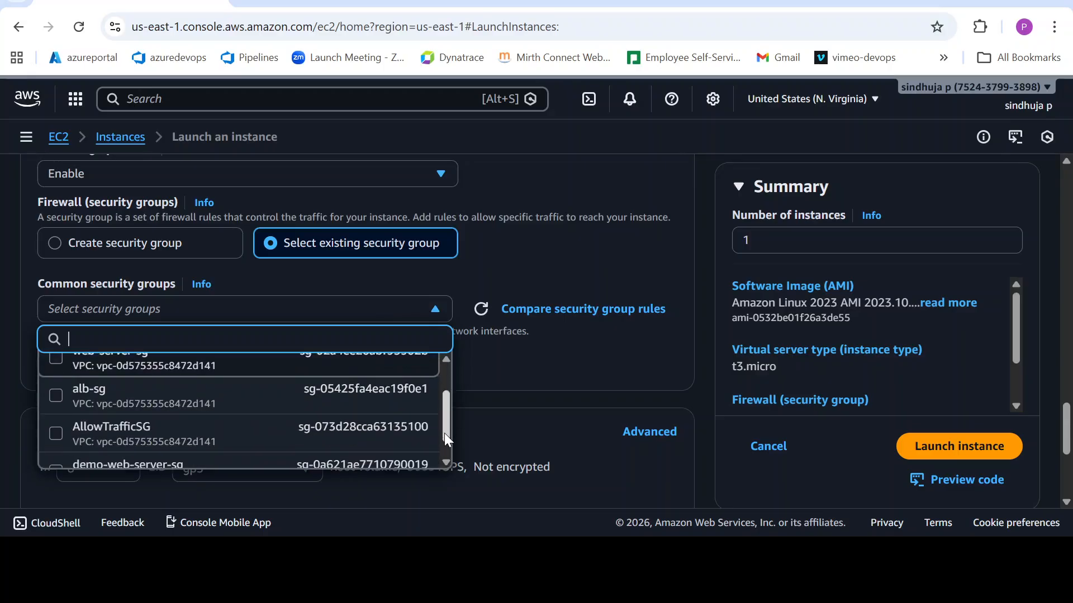
left_click(272, 422)
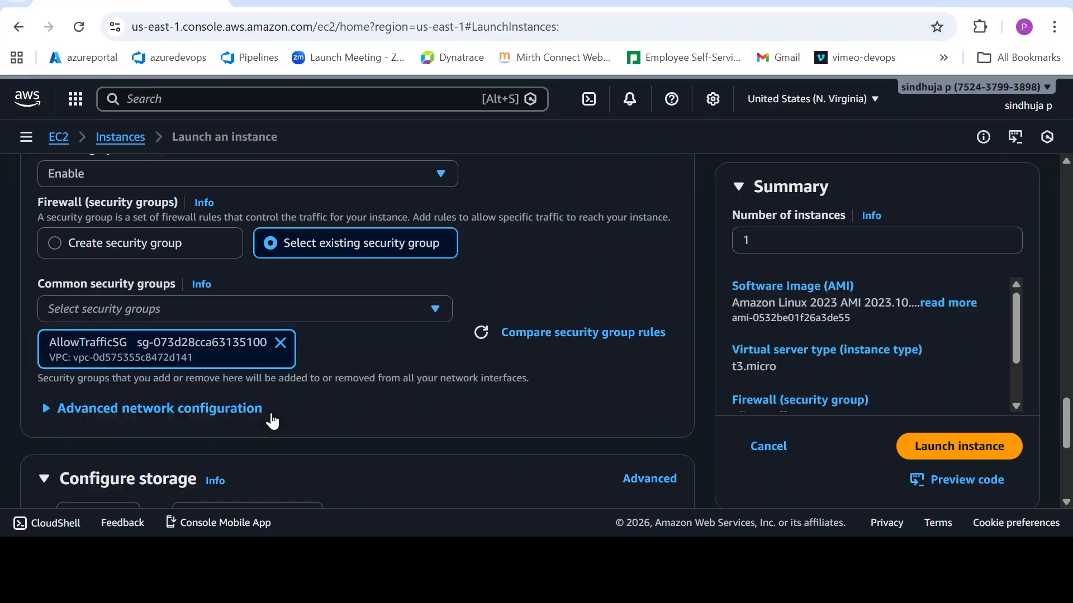
left_click_drag(1068, 429, 1067, 480)
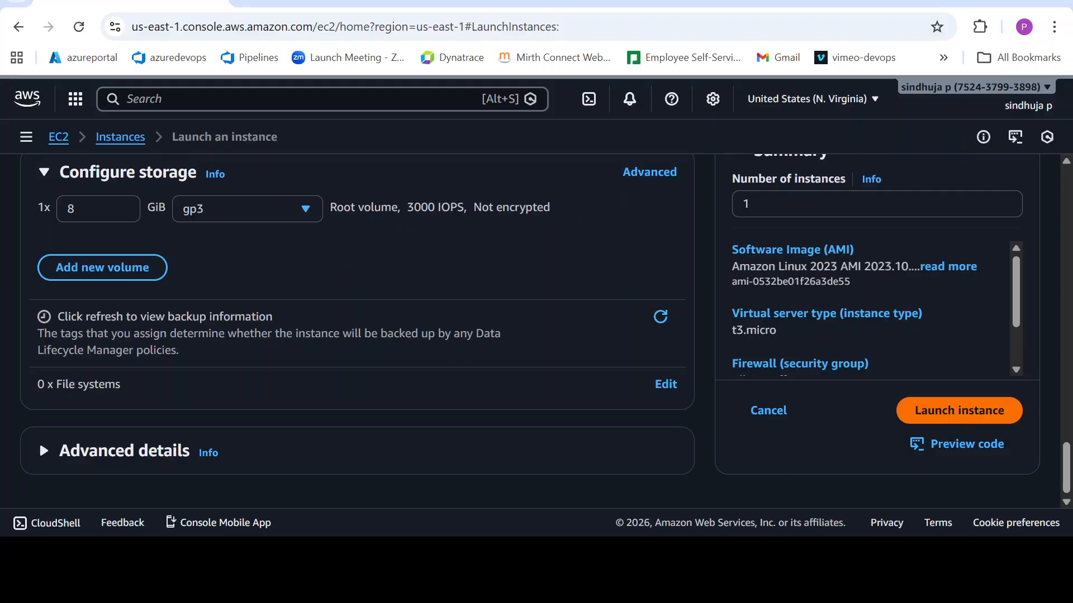
left_click(960, 419)
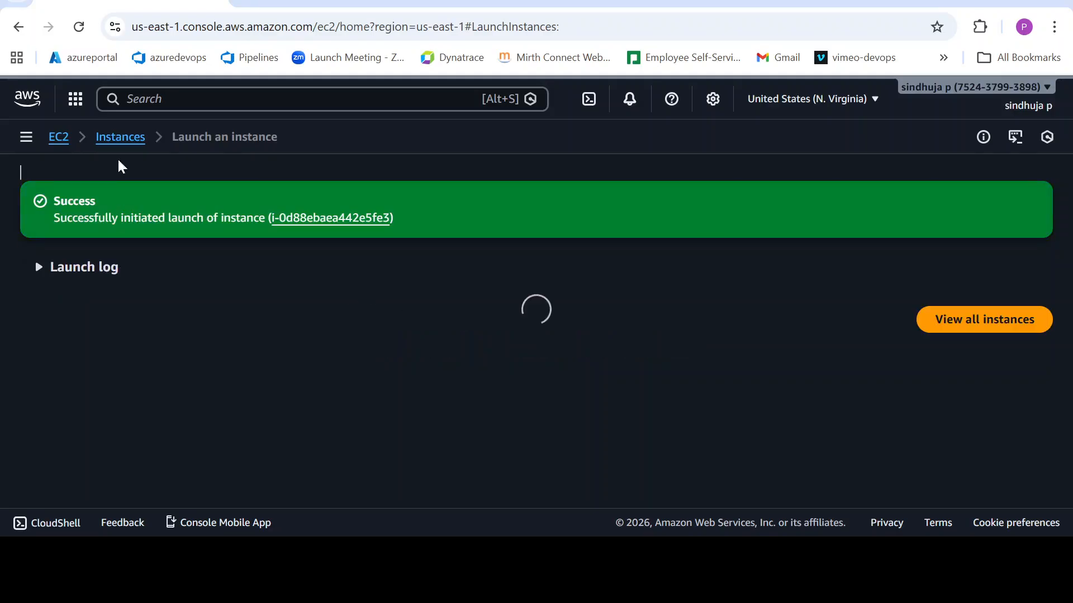
Open the Elastic Block Store volumes list from EC2 and start creating a new volume
left_click(51, 136)
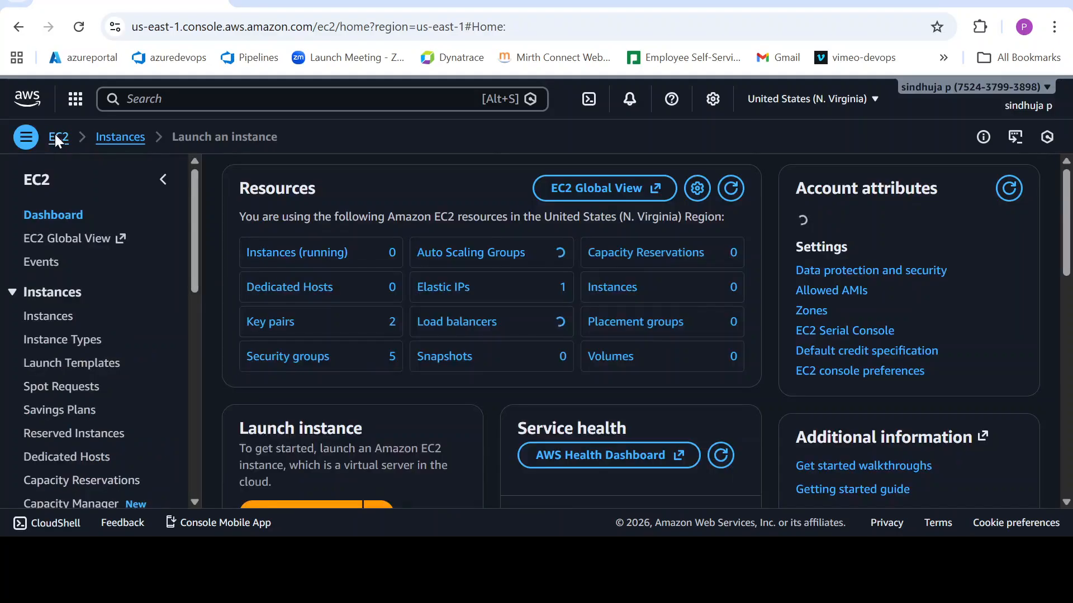
left_click_drag(193, 285, 192, 390)
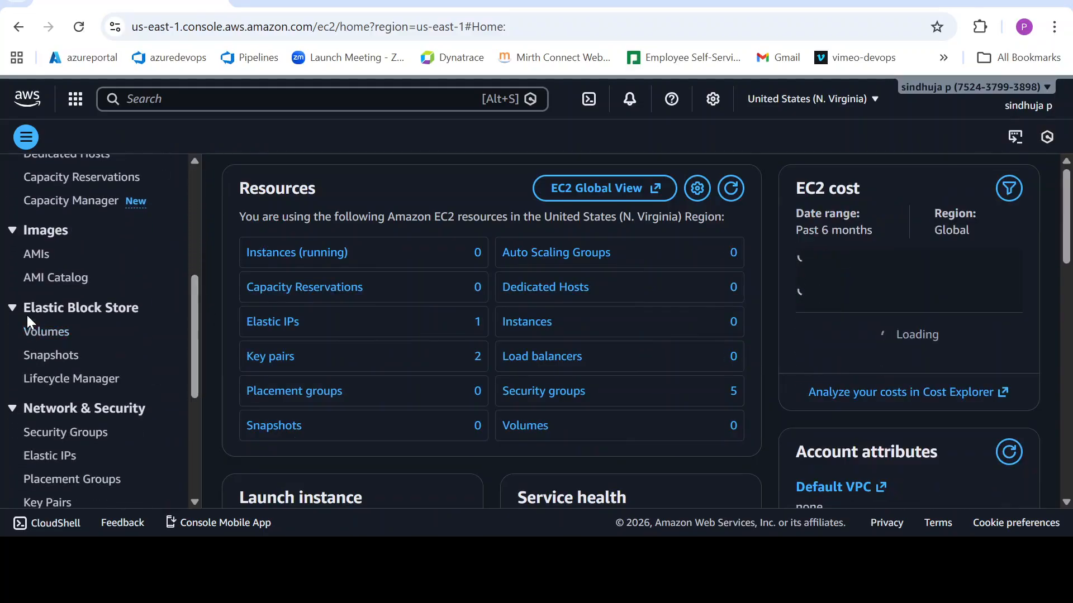
left_click(46, 335)
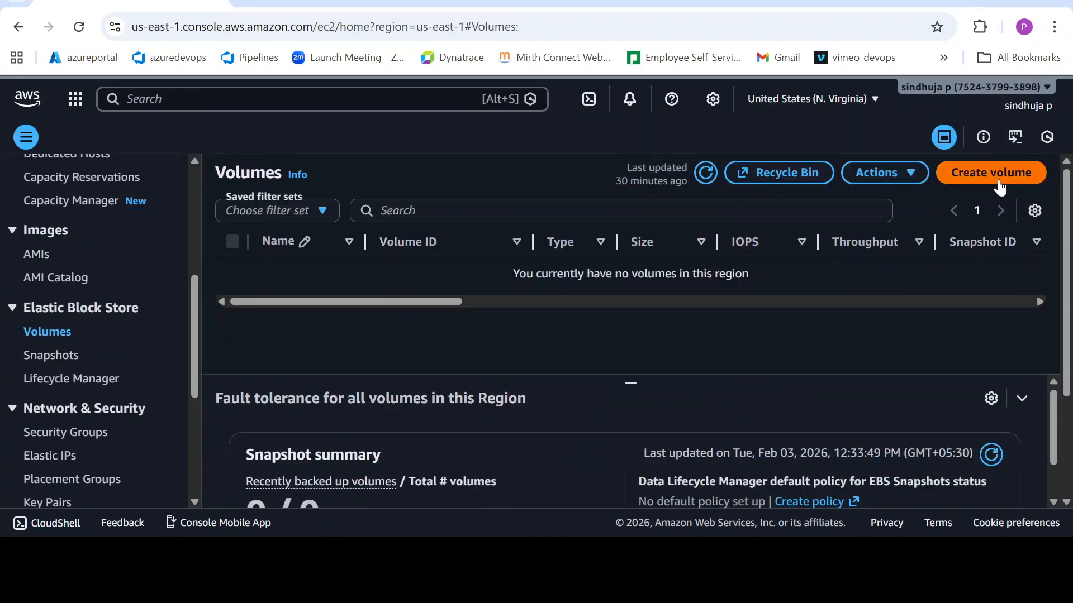
left_click(998, 176)
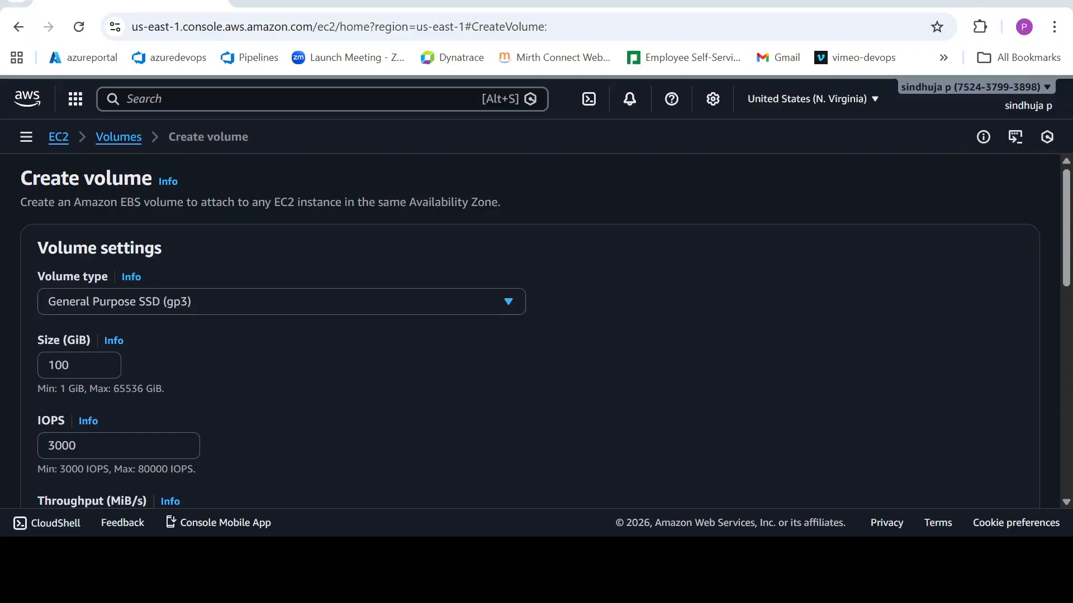
Set the new volume's type to General Purpose SSD (gp3) and its size to 10 GiB
left_click(108, 305)
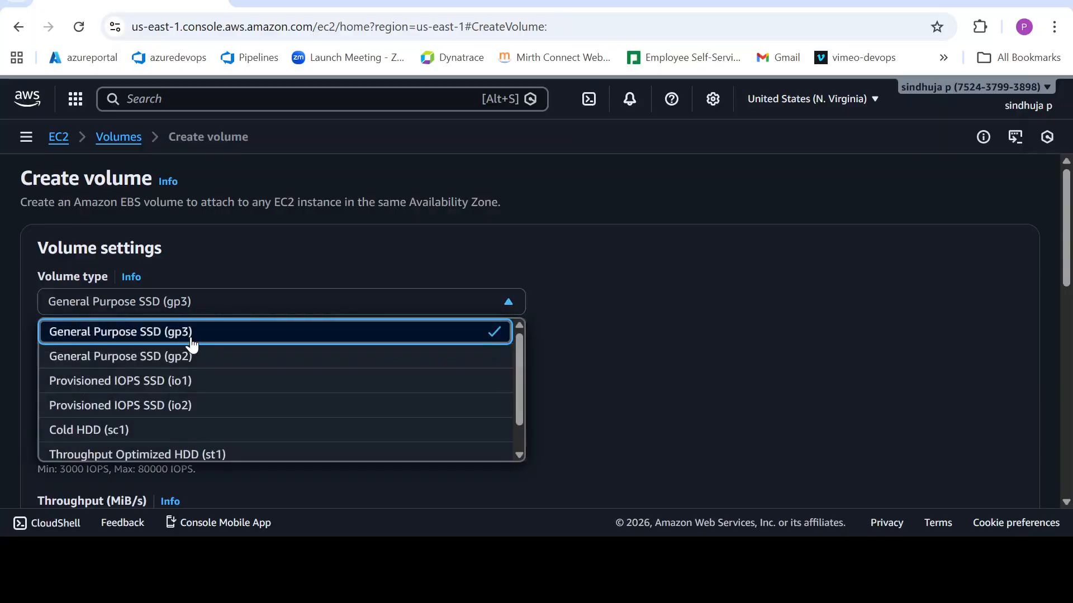
left_click(163, 332)
left_click(77, 361)
key("BackSpace")
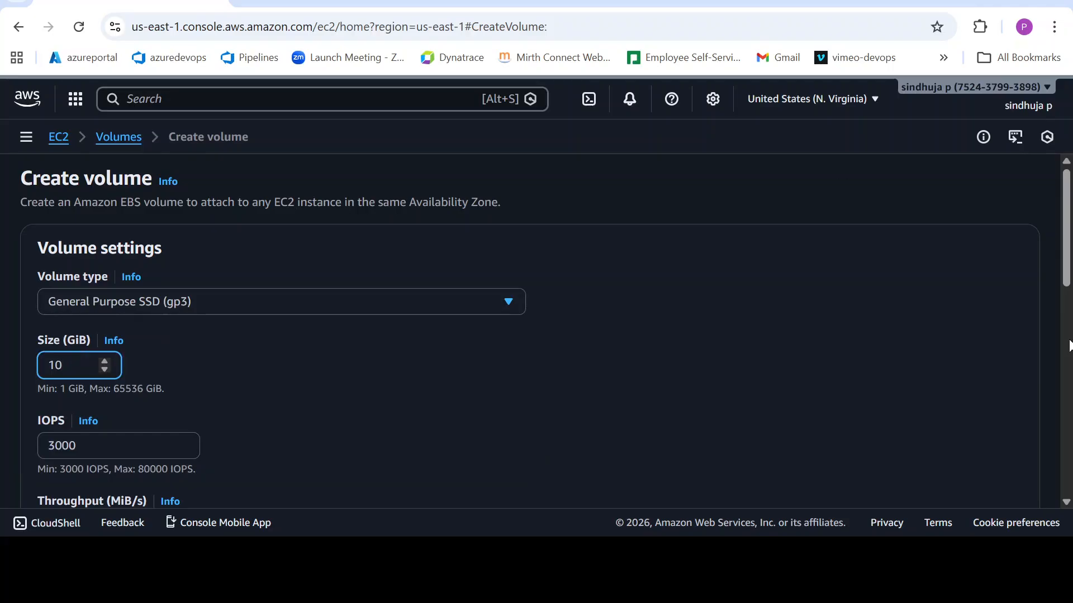
left_click(1060, 273)
left_click_drag(1061, 273, 1067, 385)
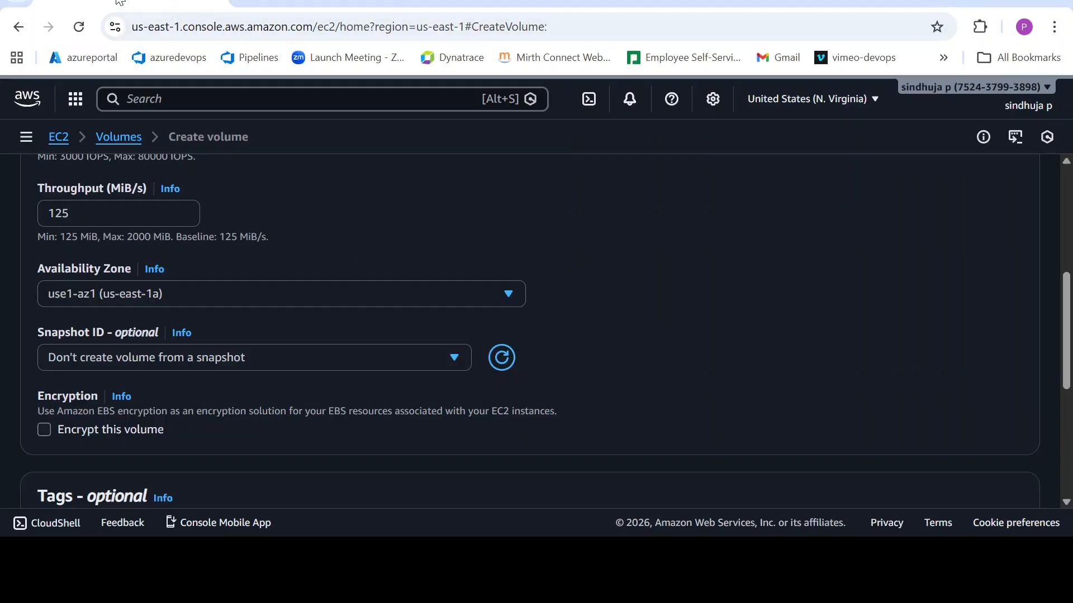
Open the EC2 instances list in a second browser tab to examine the details of demo-ebs-instance
key("F5")
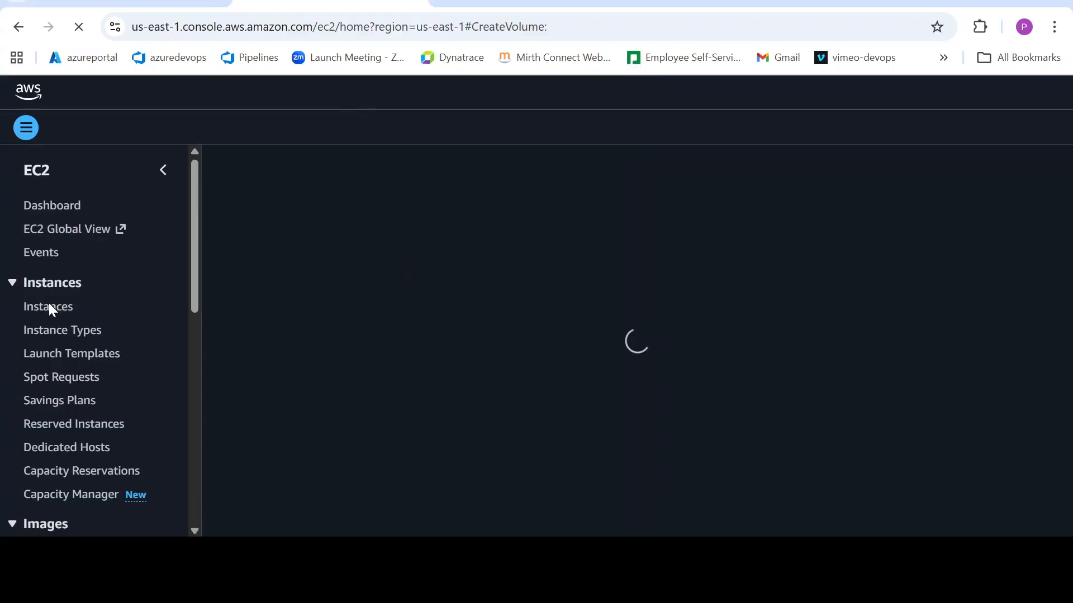
left_click(48, 307)
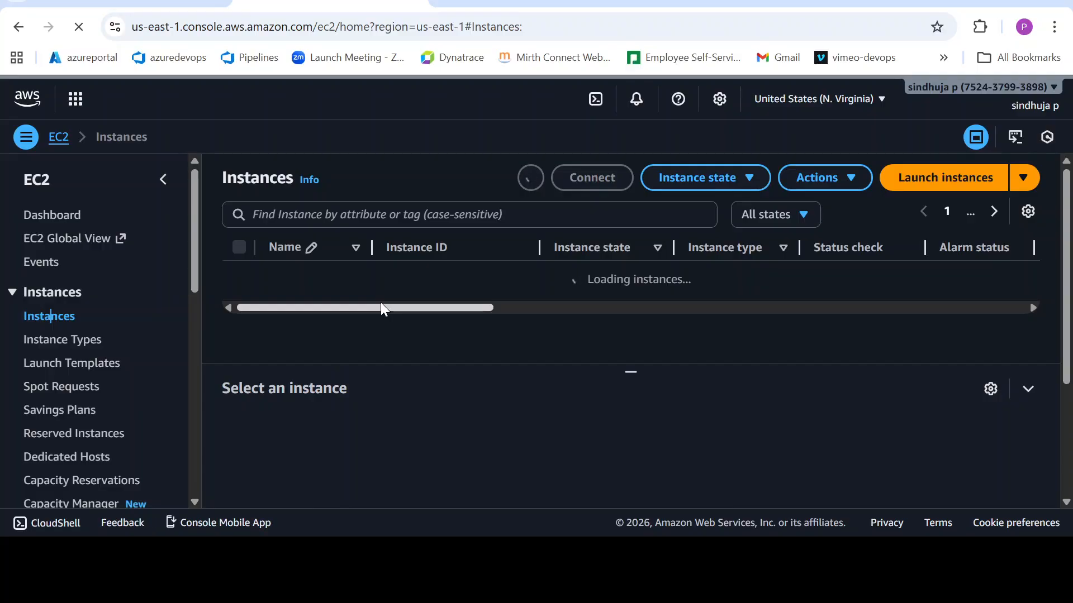
left_click_drag(381, 303, 312, 302)
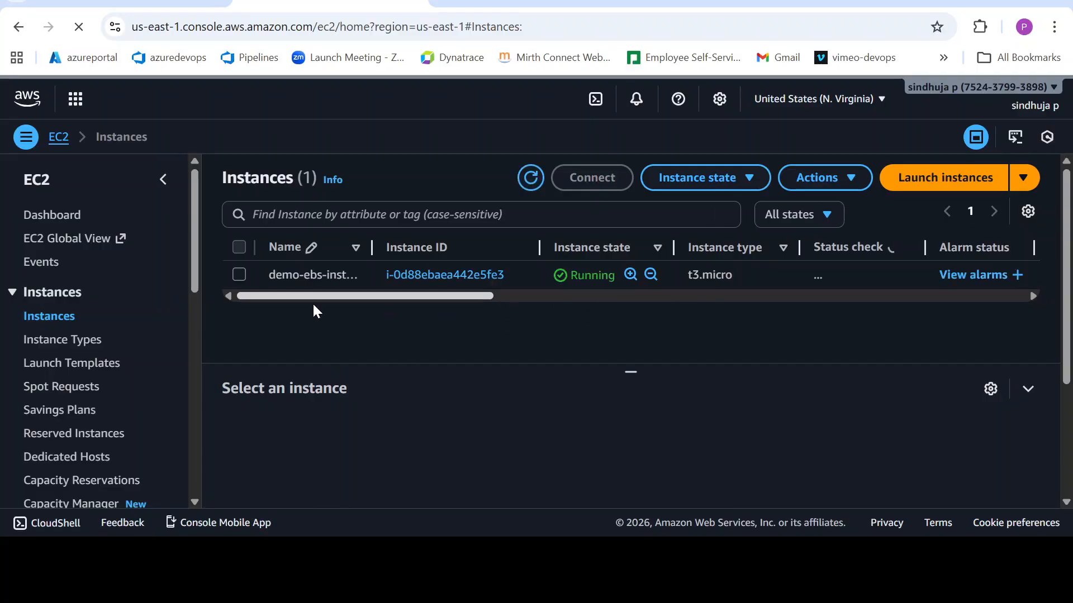
left_click_drag(442, 295, 266, 327)
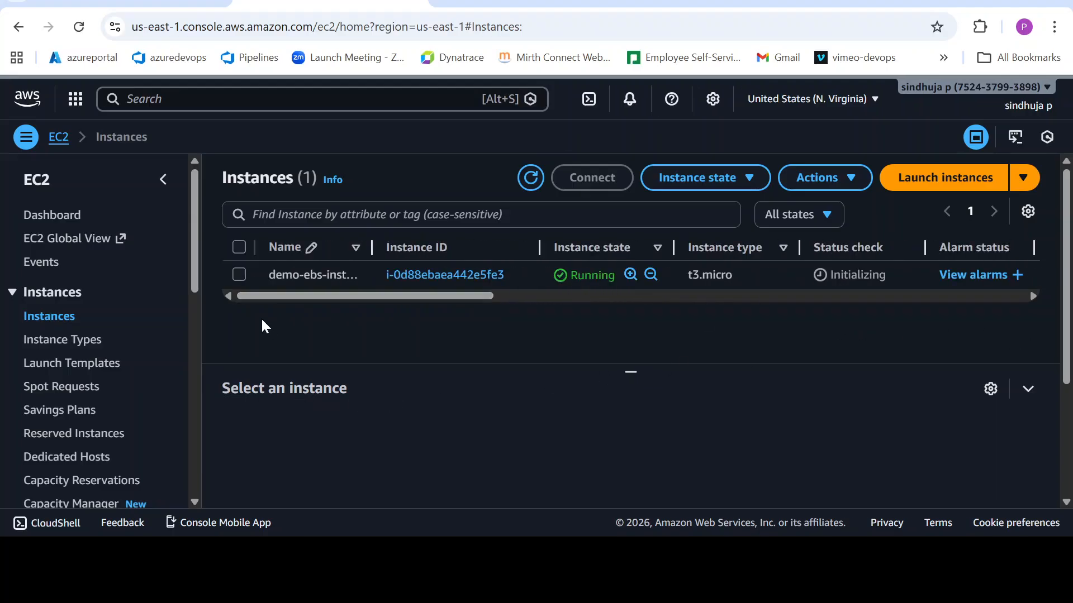
Select demo-ebs-instance and examine its instance summary details down to the VPC and IP address information
left_click(240, 276)
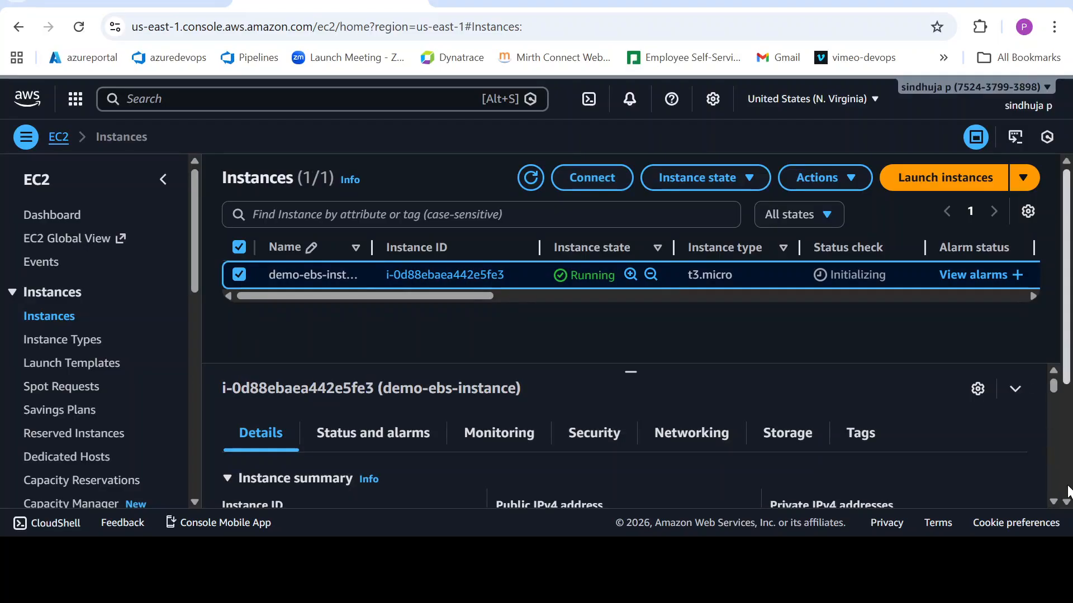
scroll(1068, 486, "down", 5)
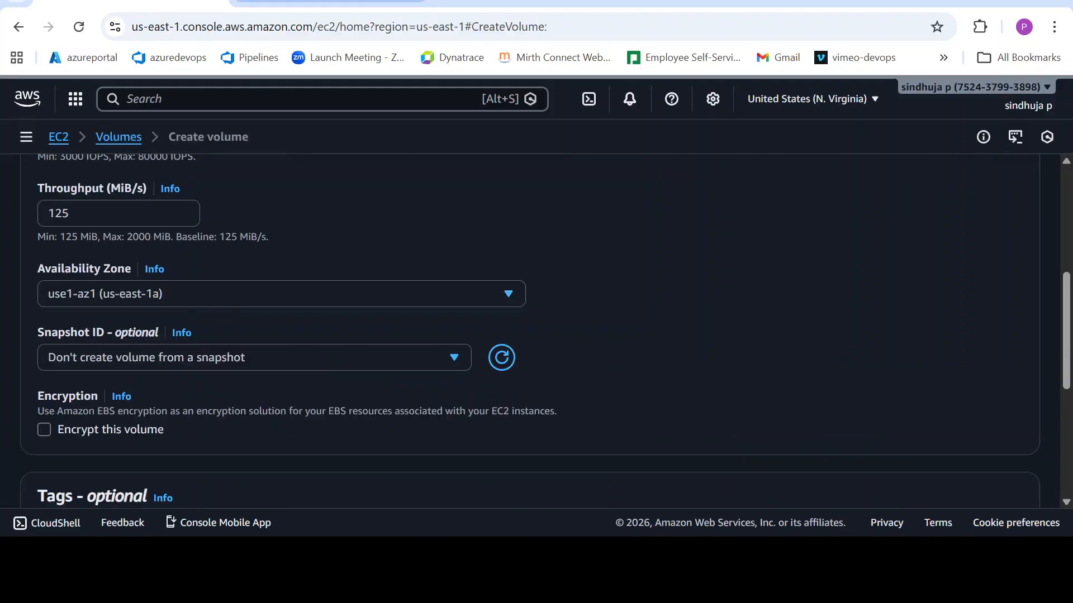
left_click(380, 2)
left_click_drag(1069, 429, 1070, 407)
left_click_drag(1068, 366, 1066, 374)
left_click(1053, 502)
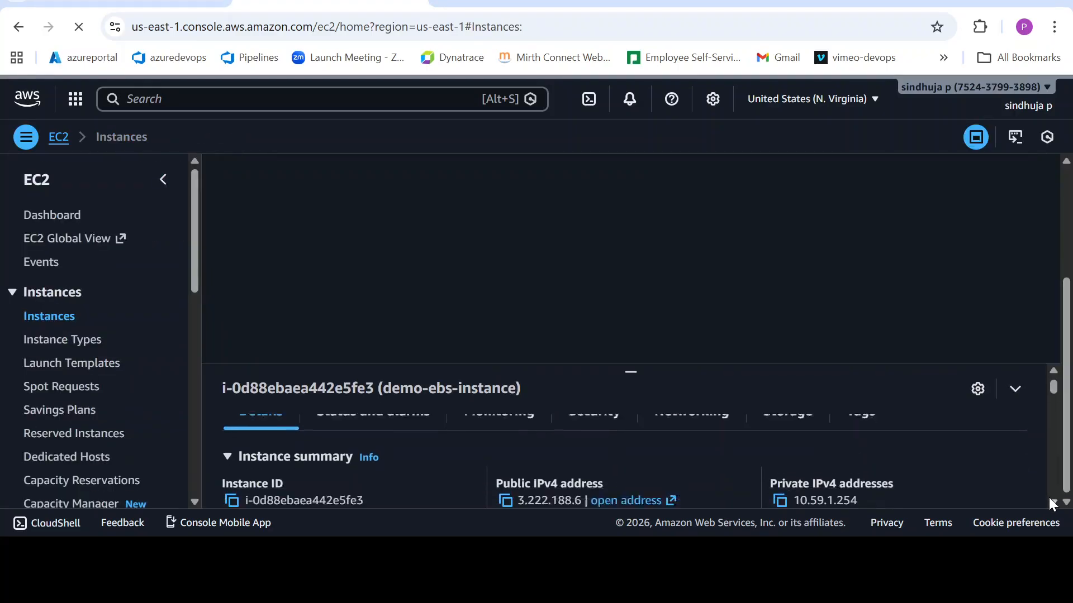
left_click(1054, 502)
left_click(1053, 503)
left_click(1053, 502)
left_click(1053, 502)
left_click(1053, 503)
left_click(1053, 503)
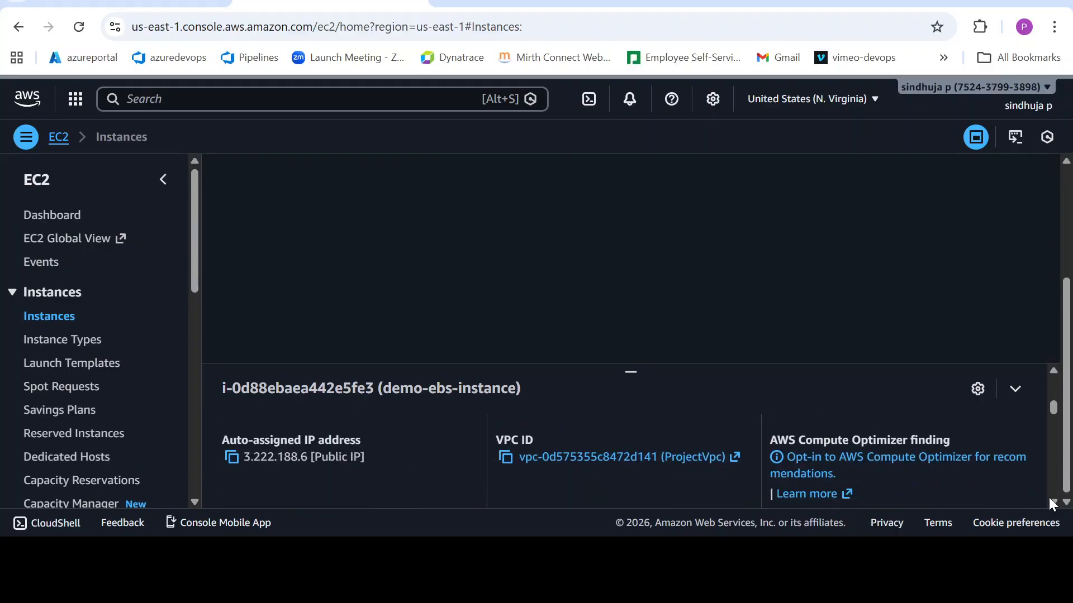
Return to the volume creation form and create the unencrypted volume in availability zone use1-az1 (us-east-1a)
left_click(102, 2)
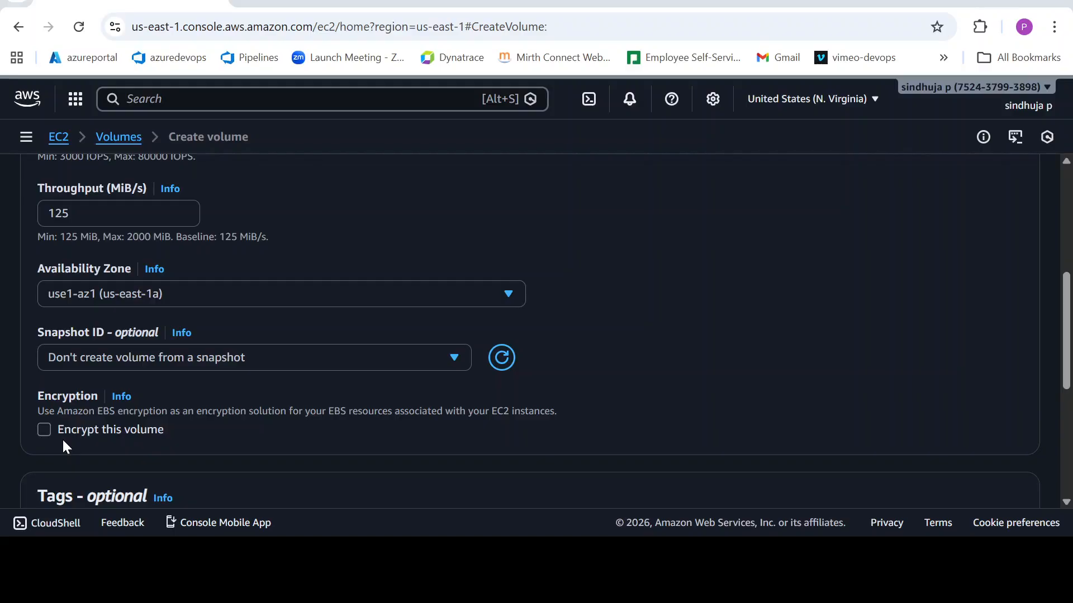
scroll(1000, 338, "down", 5)
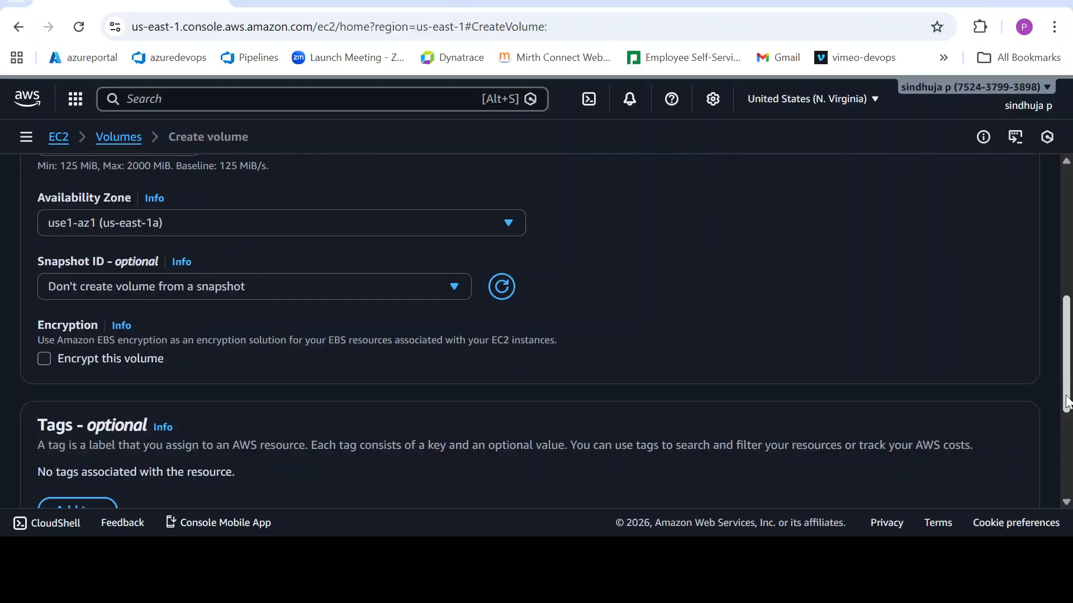
left_click(972, 496)
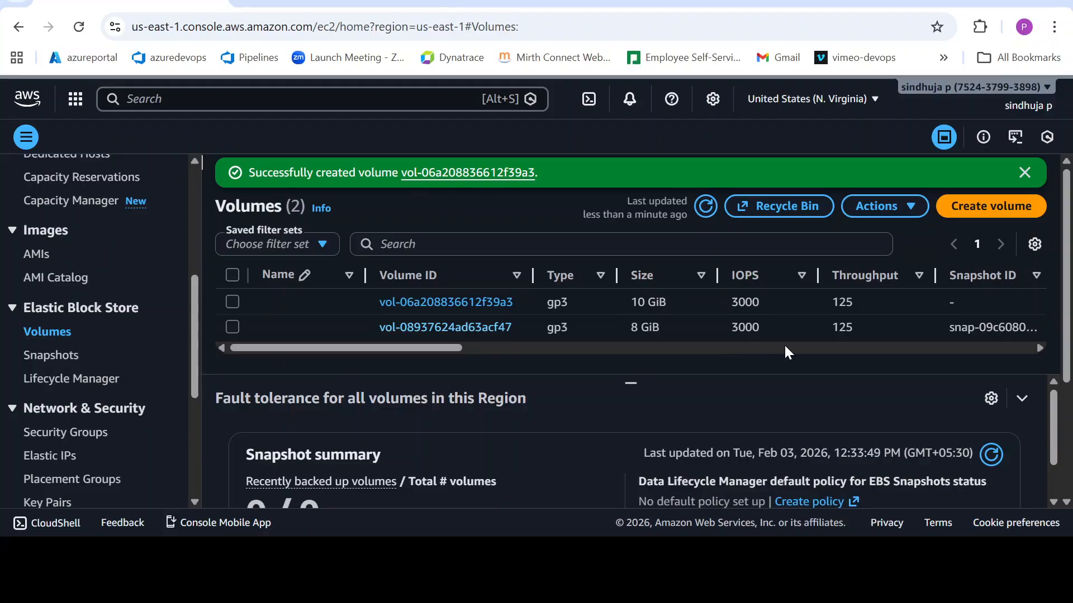
Start attaching the new 10 GiB volume and choose demo-ebs-instance as the target instance
left_click_drag(397, 349, 609, 350)
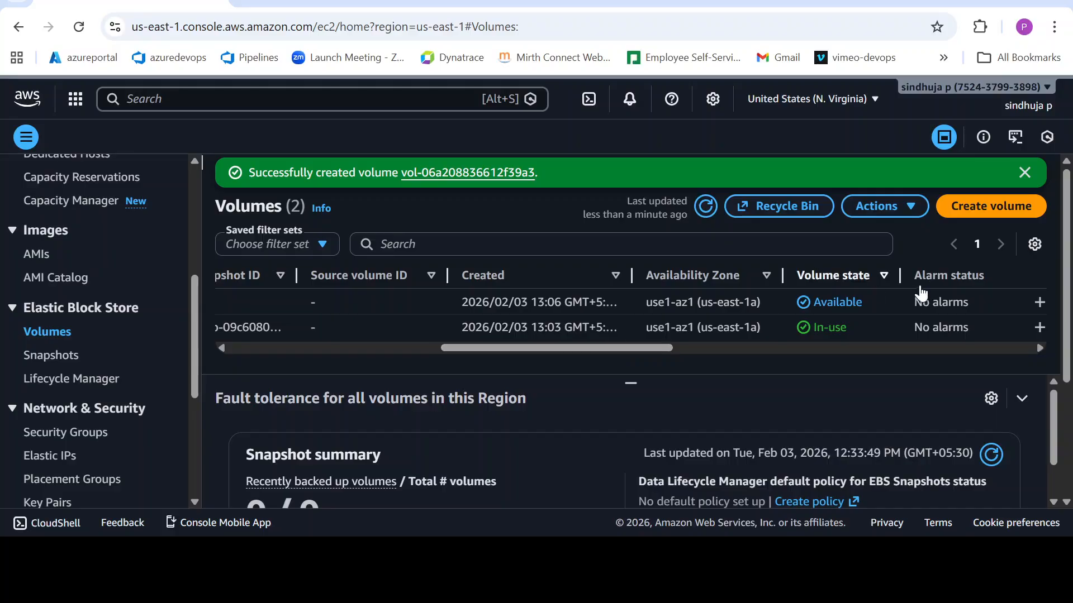
left_click_drag(608, 351, 369, 357)
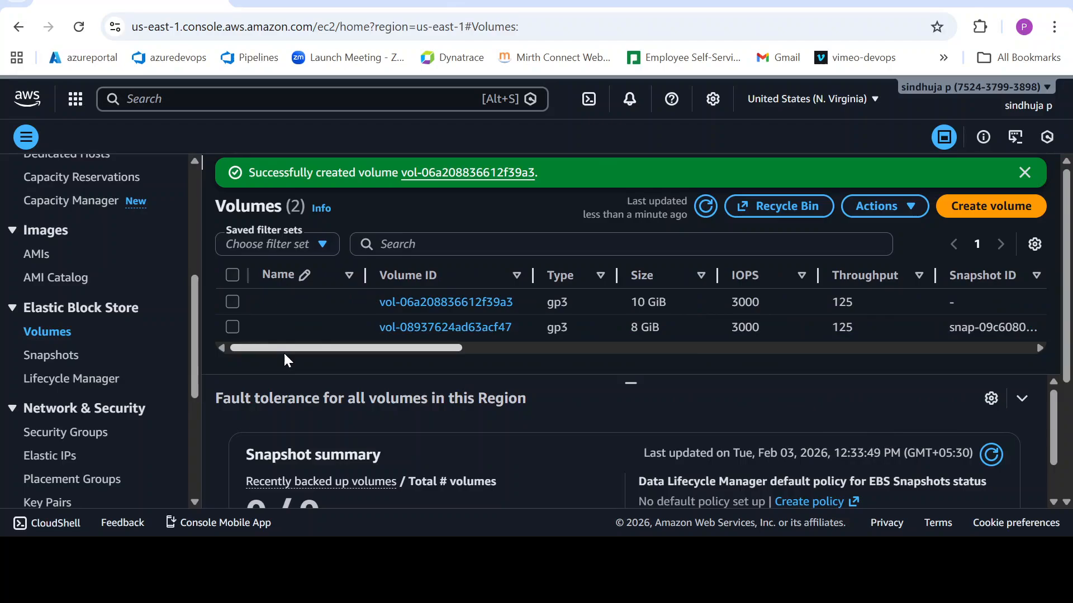
left_click(232, 301)
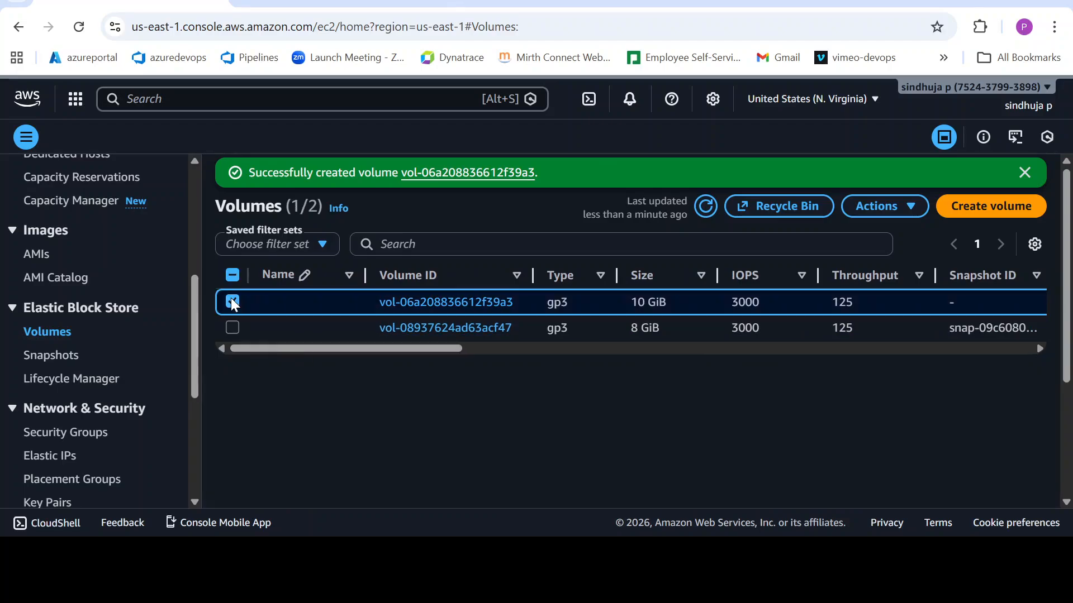
left_click(914, 210)
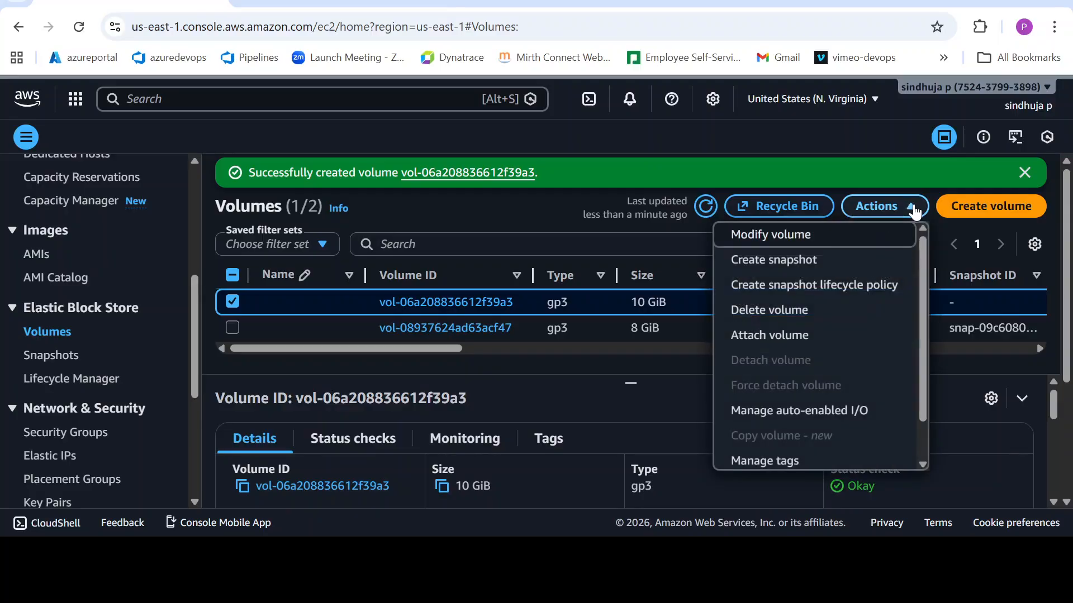
left_click(789, 335)
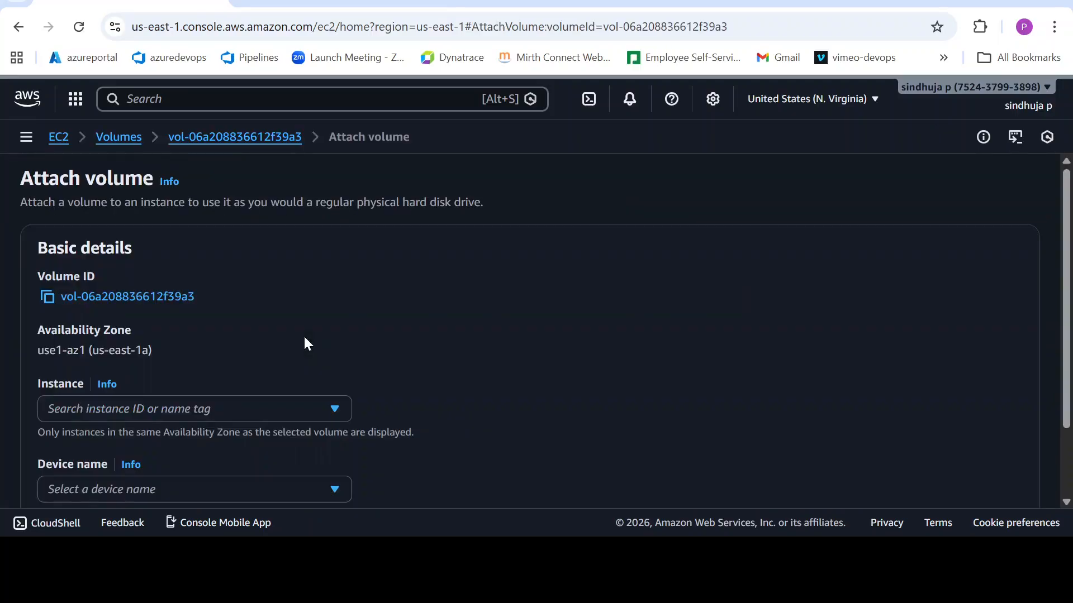
left_click(219, 414)
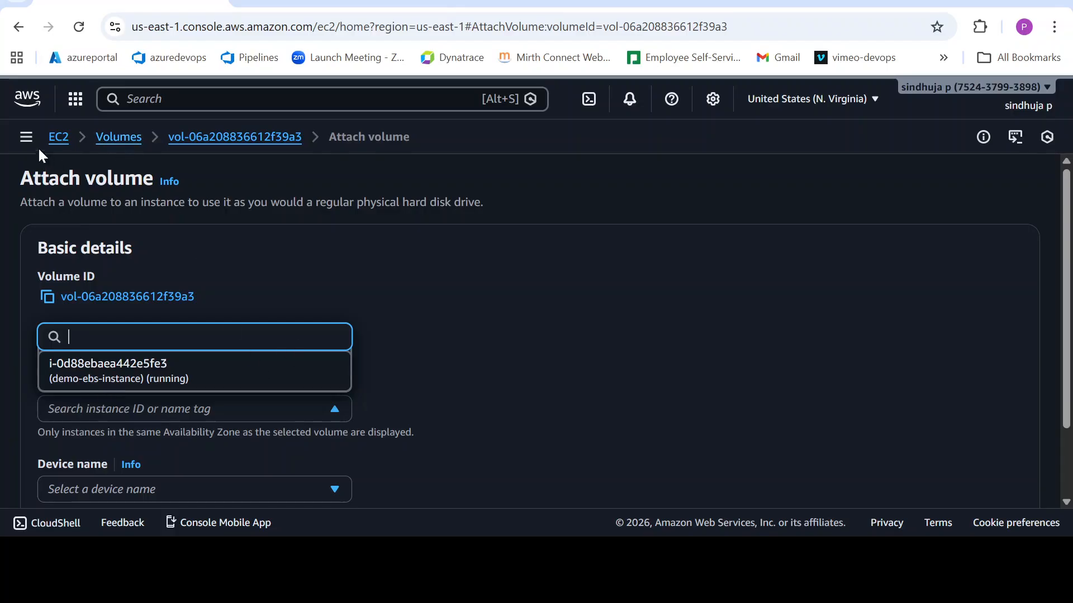
left_click(205, 379)
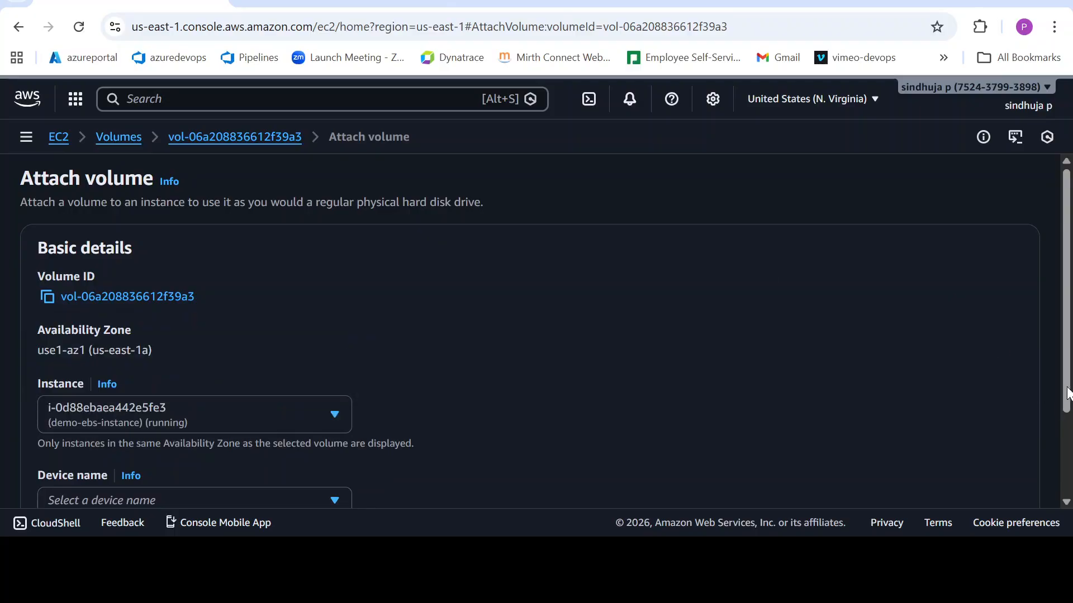
Attach the volume with device name /dev/sdf and check its state and attached resources in the volumes list
scroll(1065, 380, "down", 2)
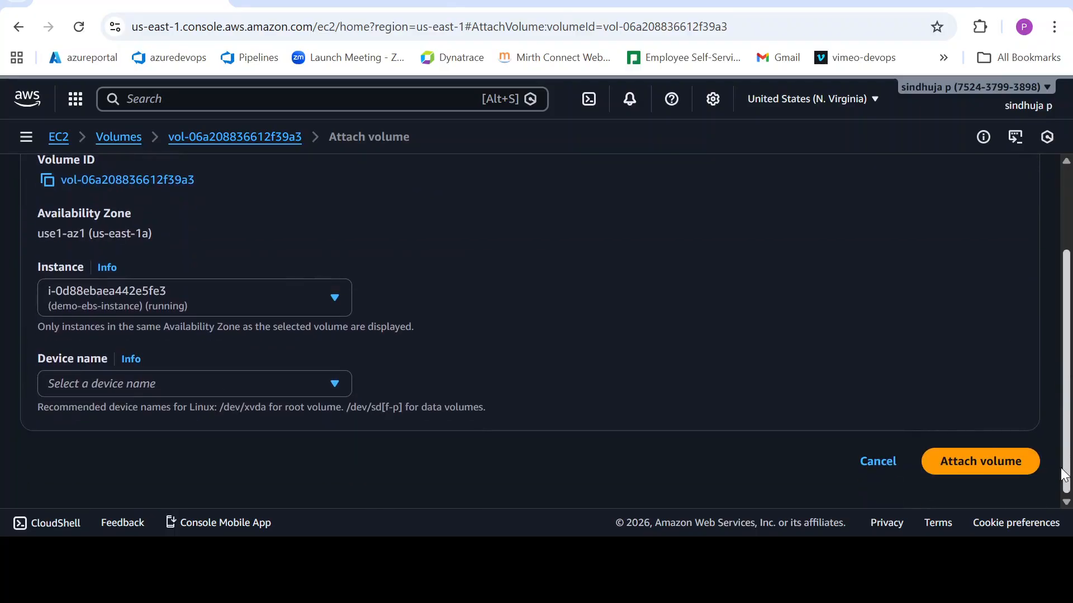
left_click(258, 384)
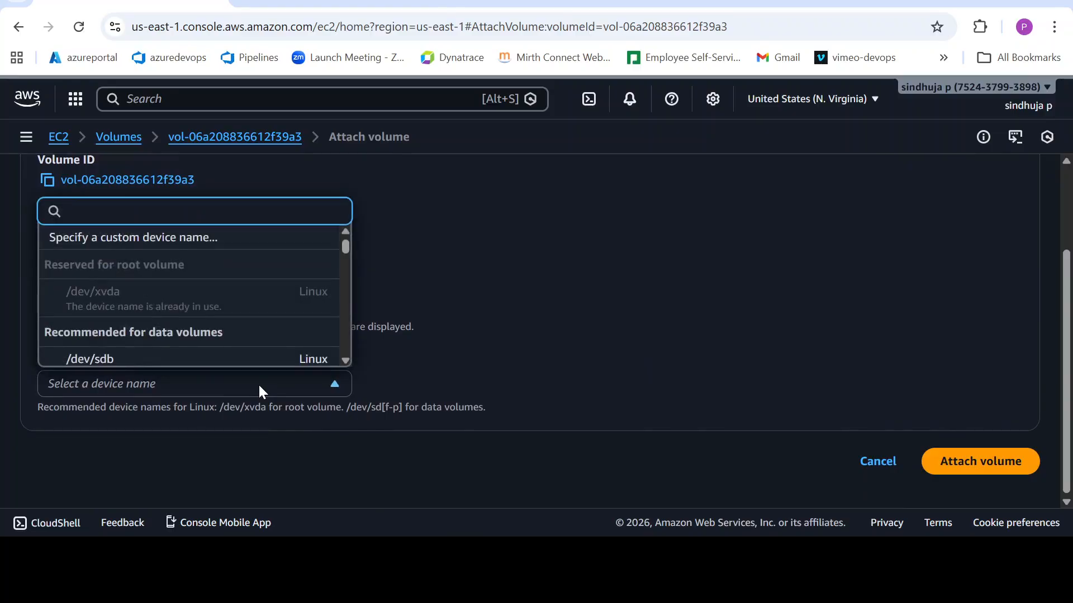
left_click(380, 338)
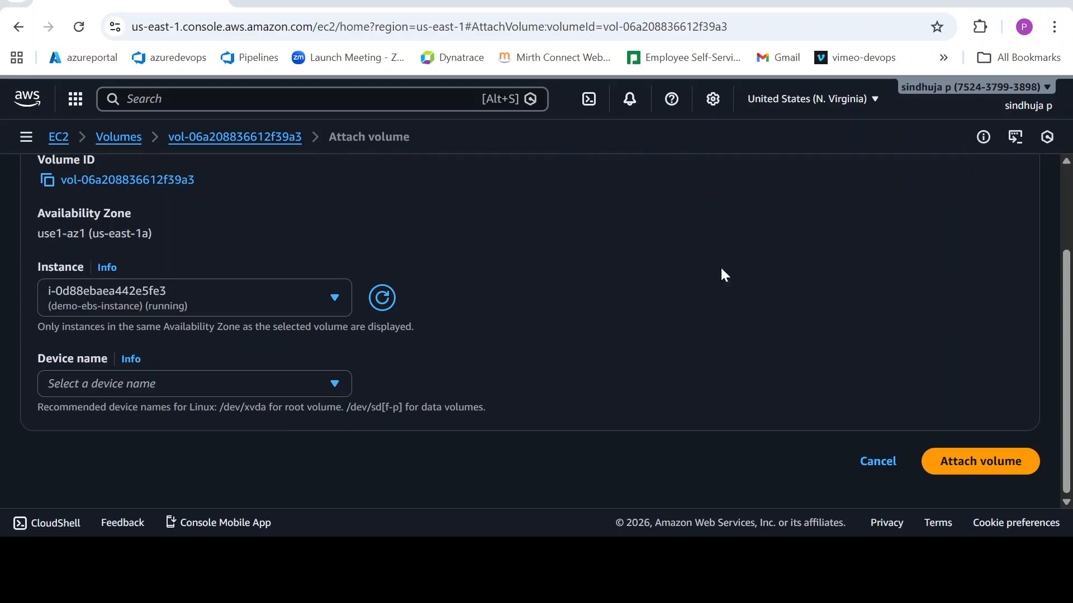
left_click(181, 385)
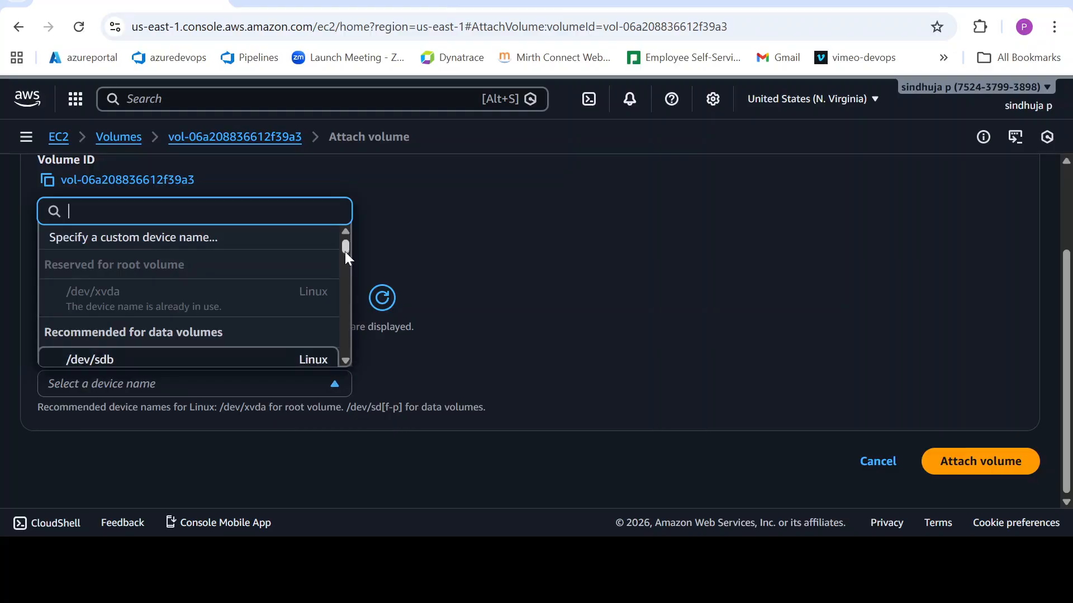
scroll(346, 252, "down", 3)
mouse_move(345, 263)
left_mouse_down()
mouse_move(333, 356)
mouse_move(333, 263)
left_mouse_up()
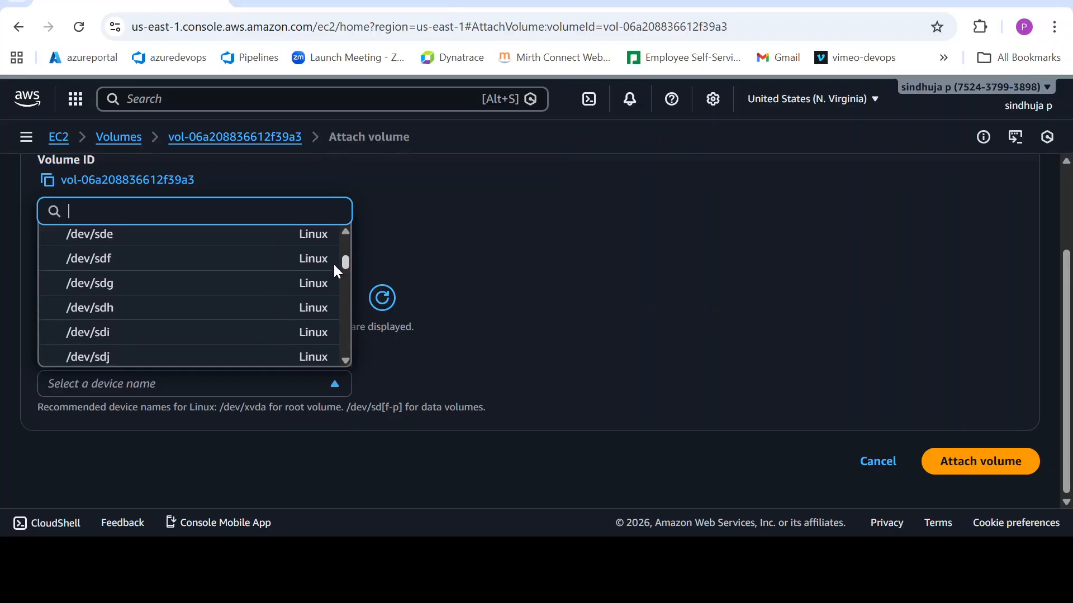
left_click(196, 256)
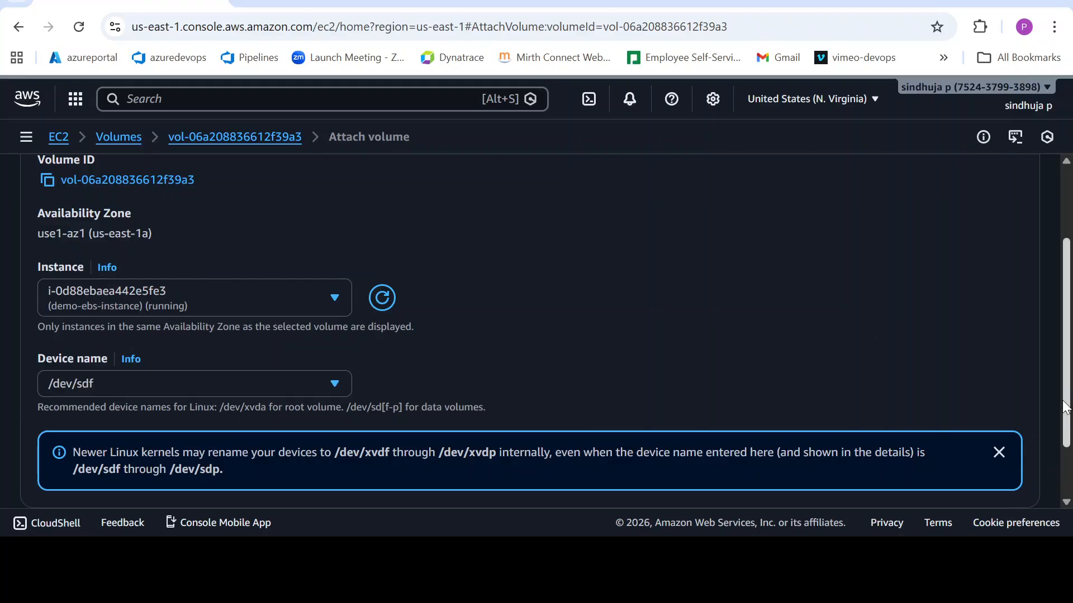
scroll(936, 440, "down", 2)
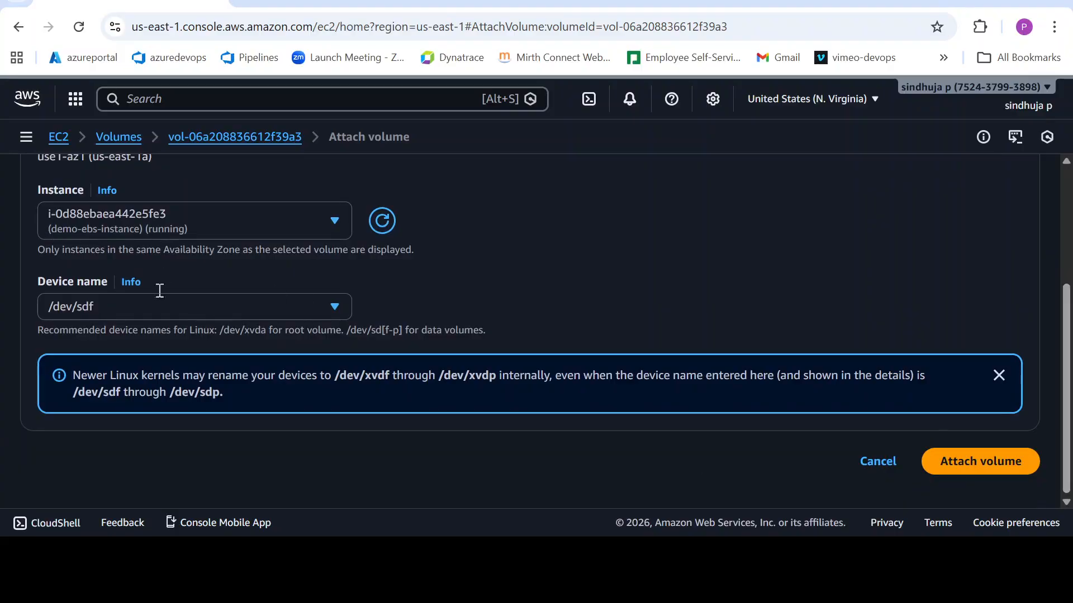
left_click(997, 463)
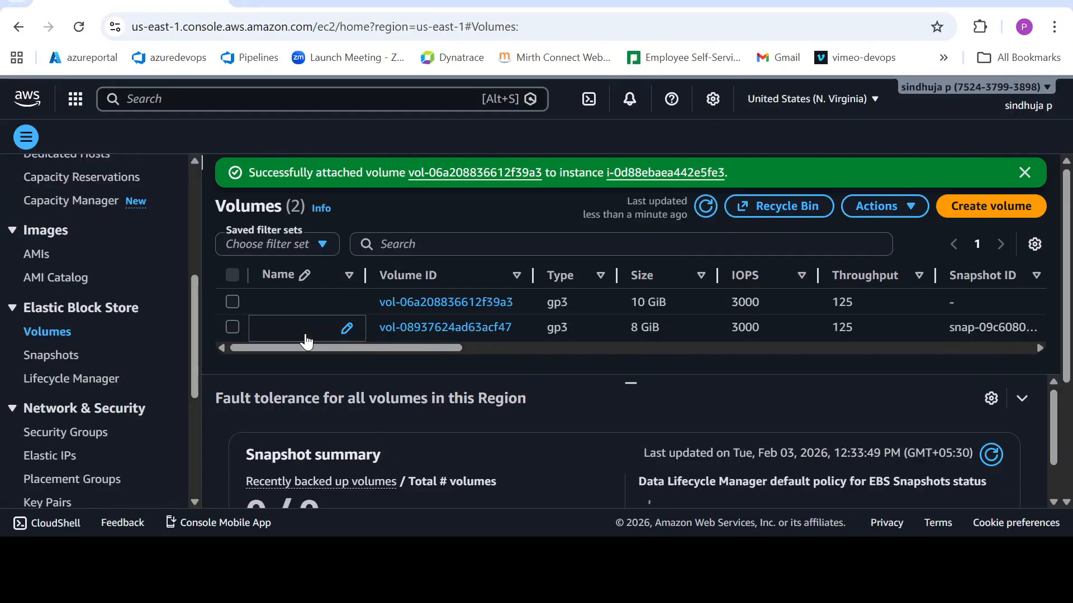
left_click_drag(299, 348, 649, 376)
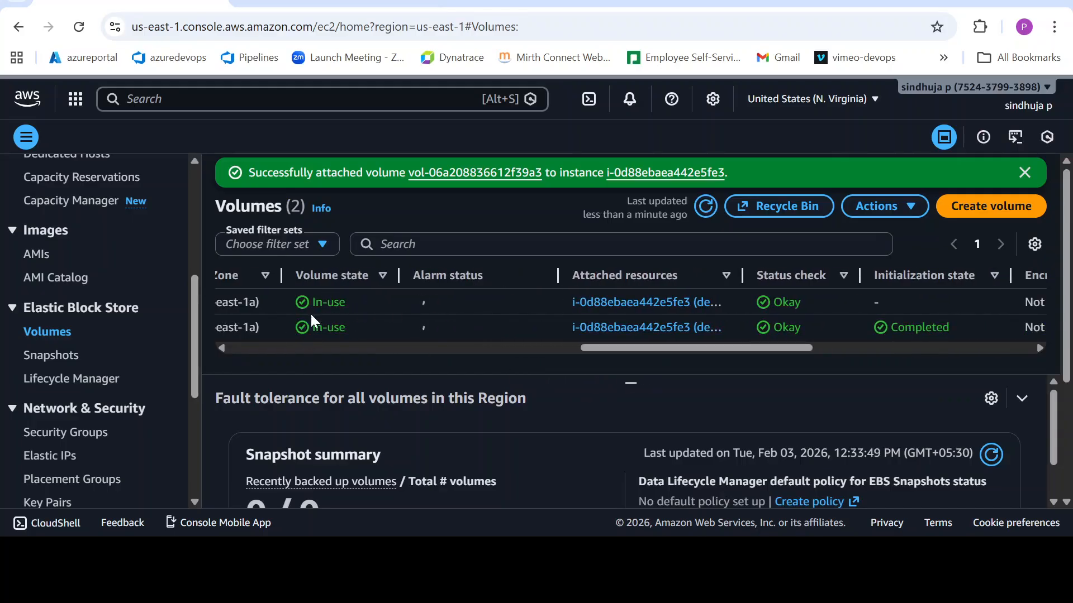
left_click_drag(611, 348, 198, 220)
Open the EC2 instances list and try to refresh it and search for "running"
left_click(40, 320)
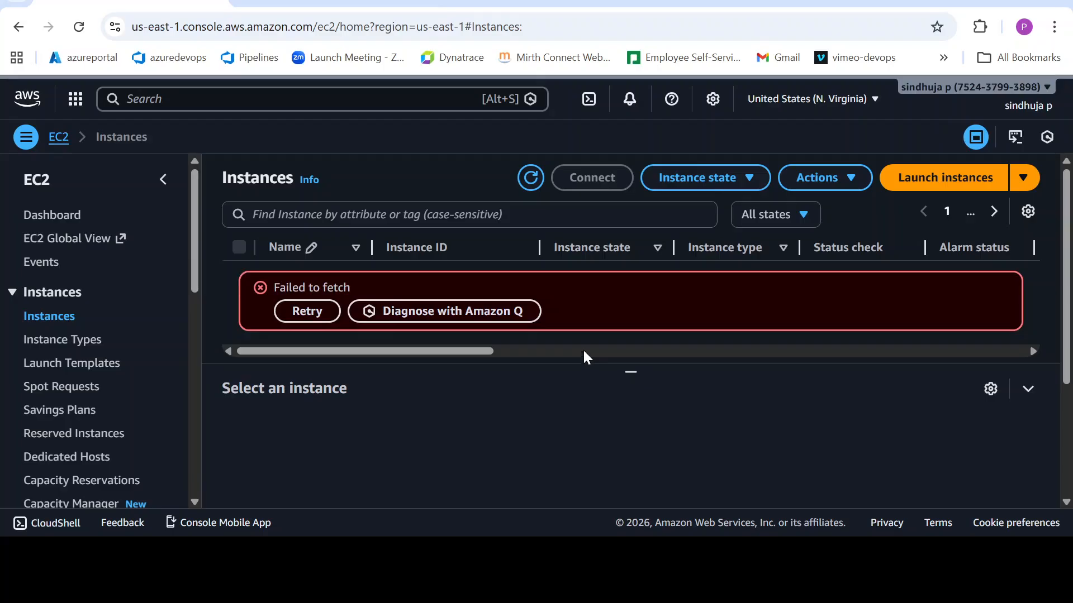
left_click(530, 178)
left_click(693, 178)
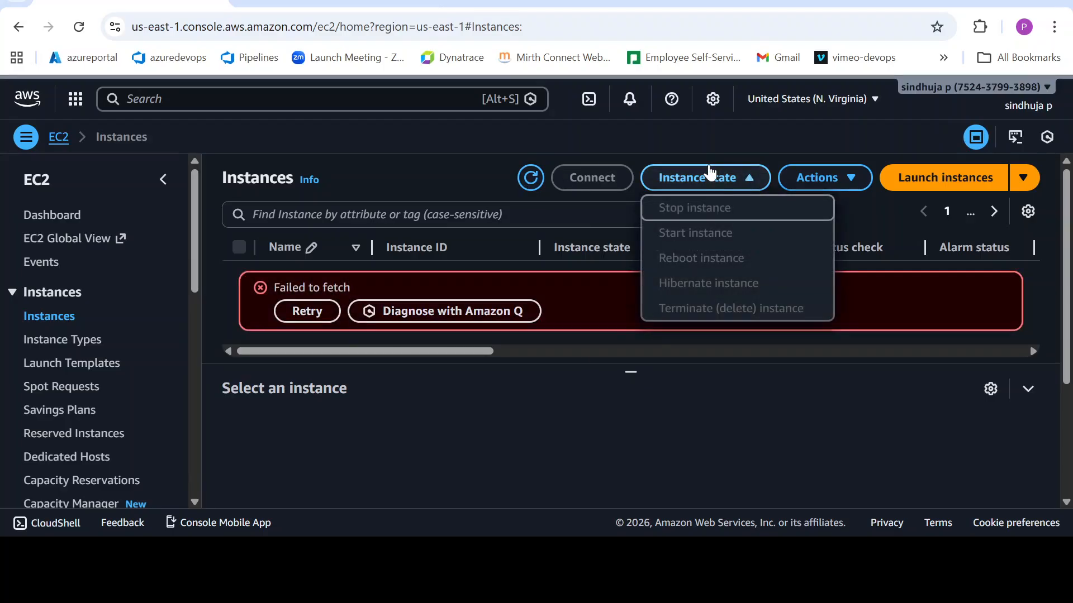
left_click(413, 222)
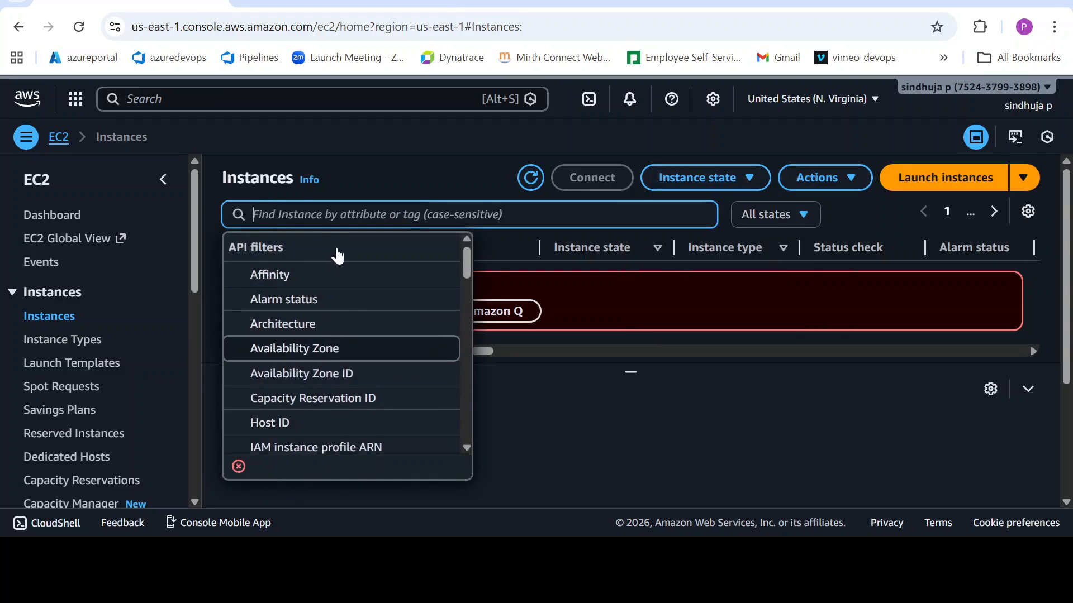
type("running")
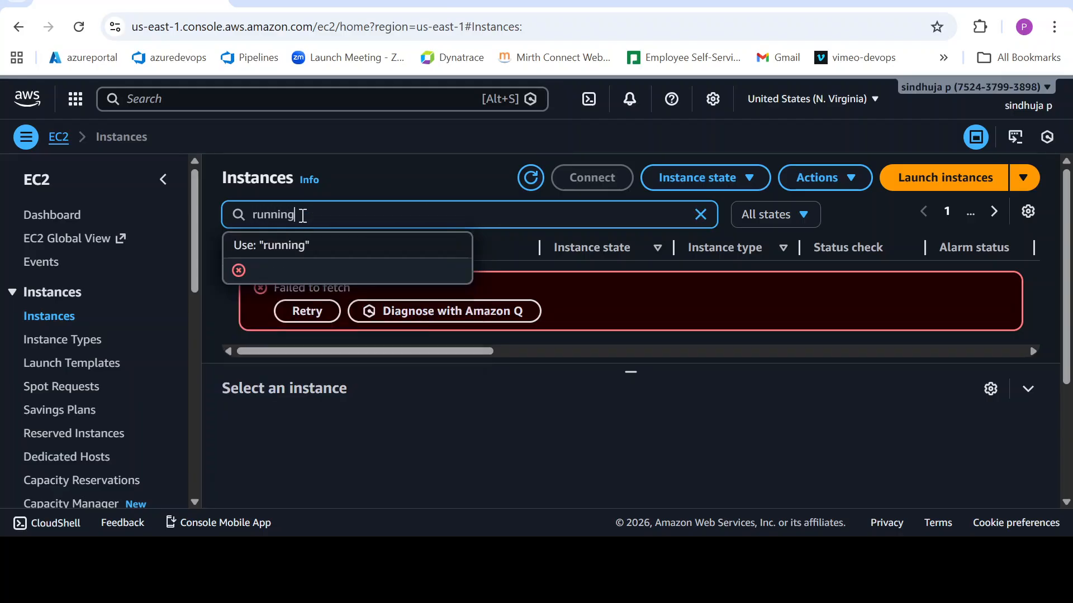
left_click(78, 30)
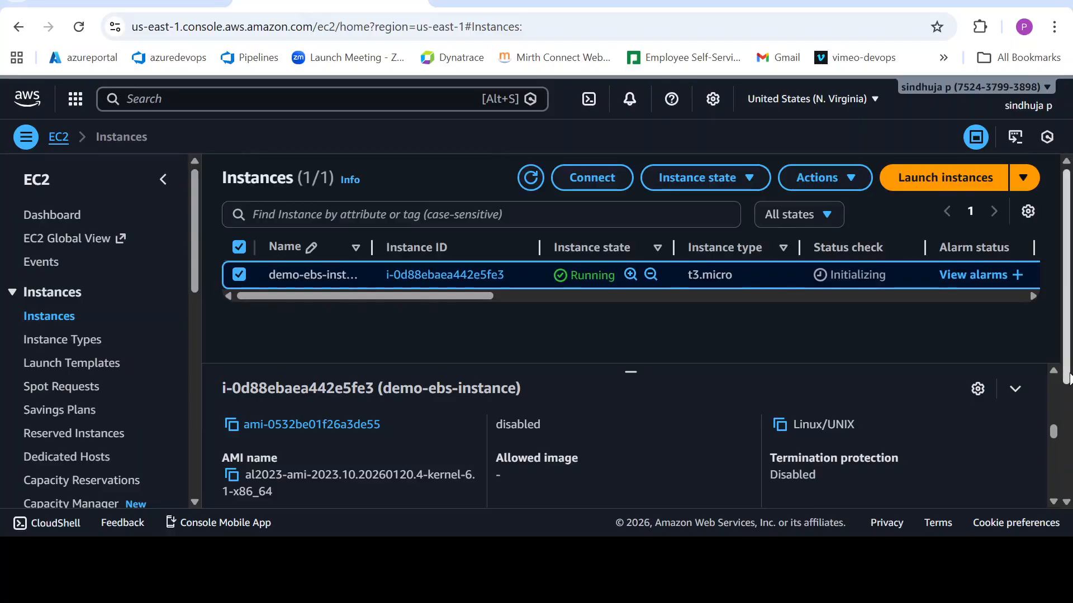
Copy the public IPv4 address of demo-ebs-instance from its instance summary
left_click_drag(1069, 379, 1069, 487)
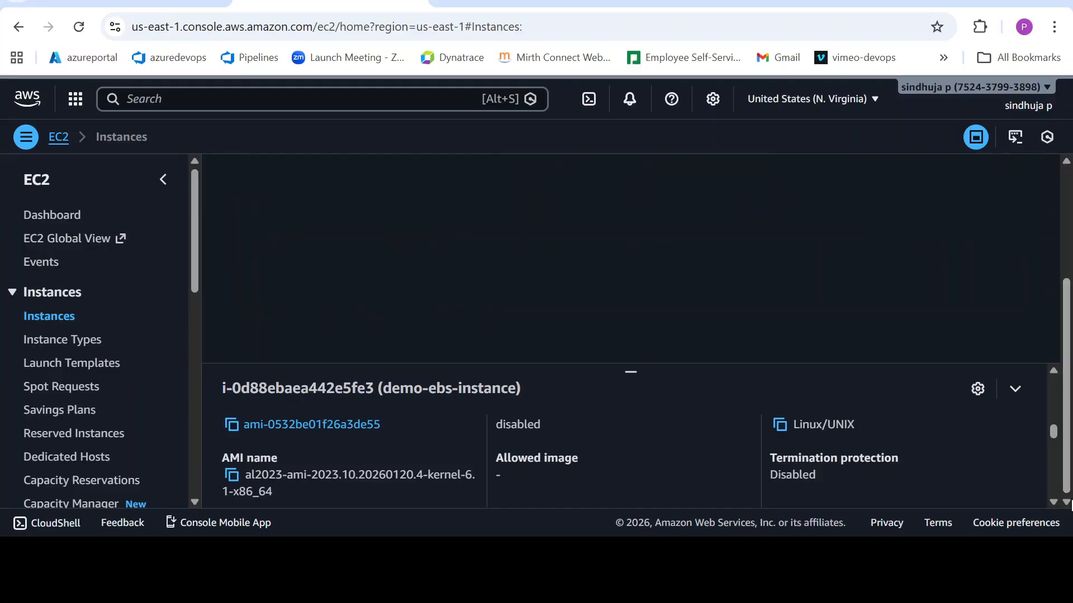
left_click_drag(1054, 428, 1044, 391)
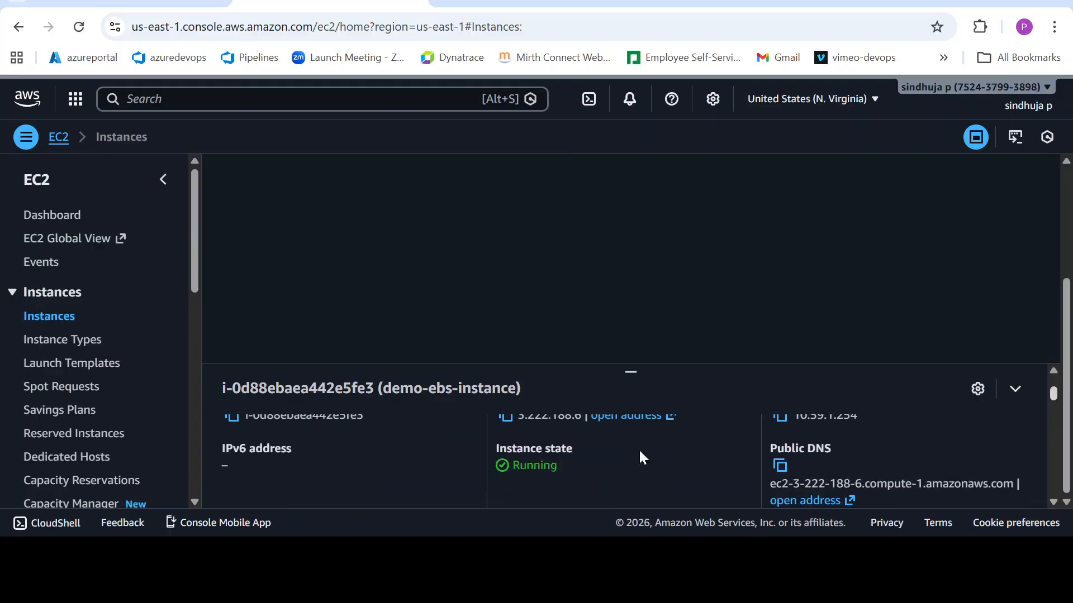
scroll(491, 419, "up", 3)
left_click(1052, 501)
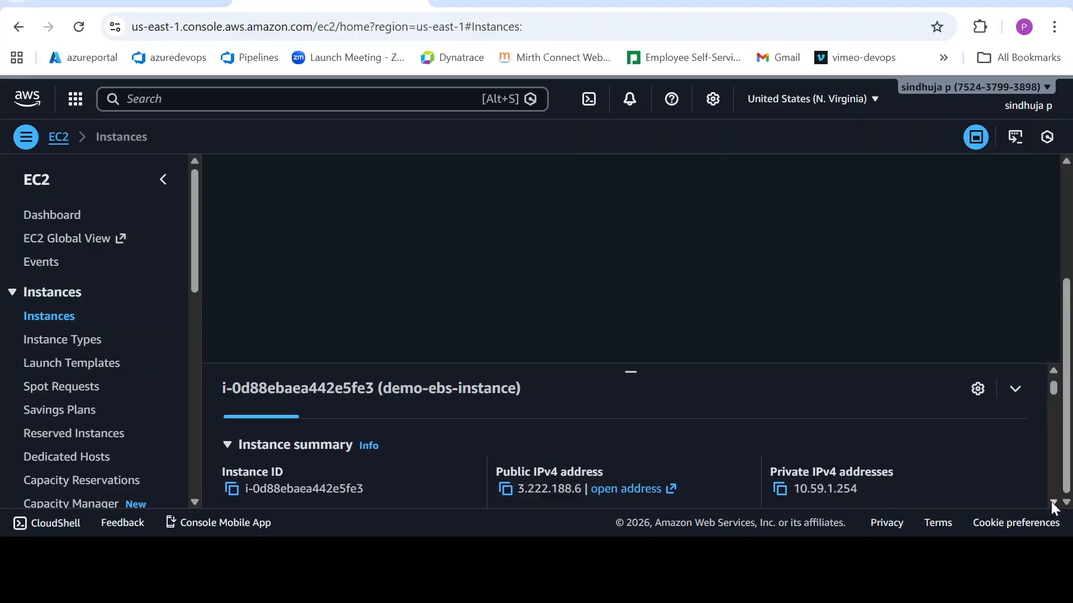
left_click(506, 491)
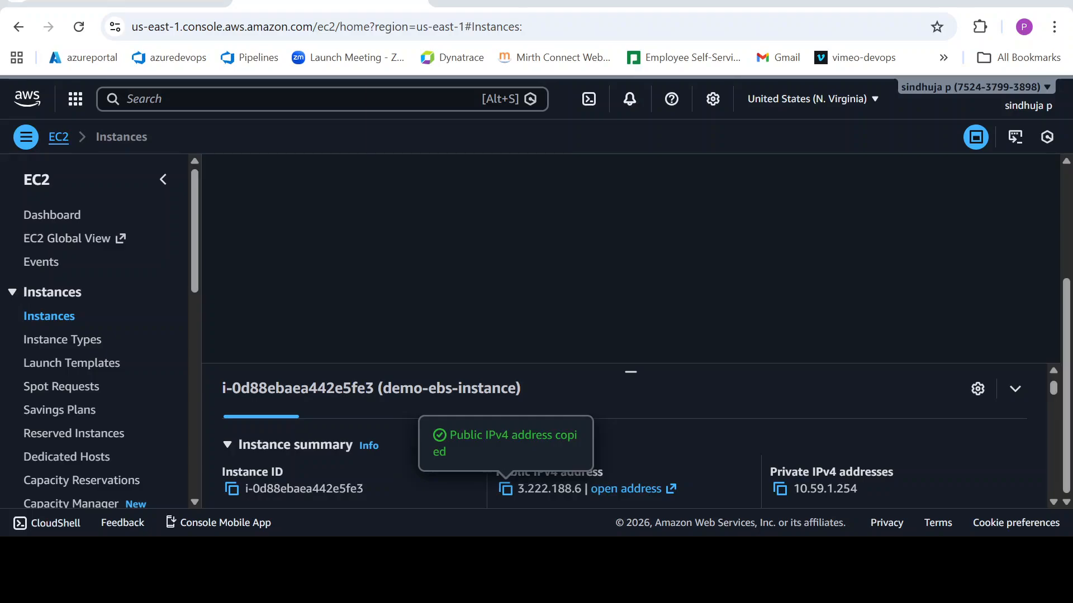
key("alt+Tab")
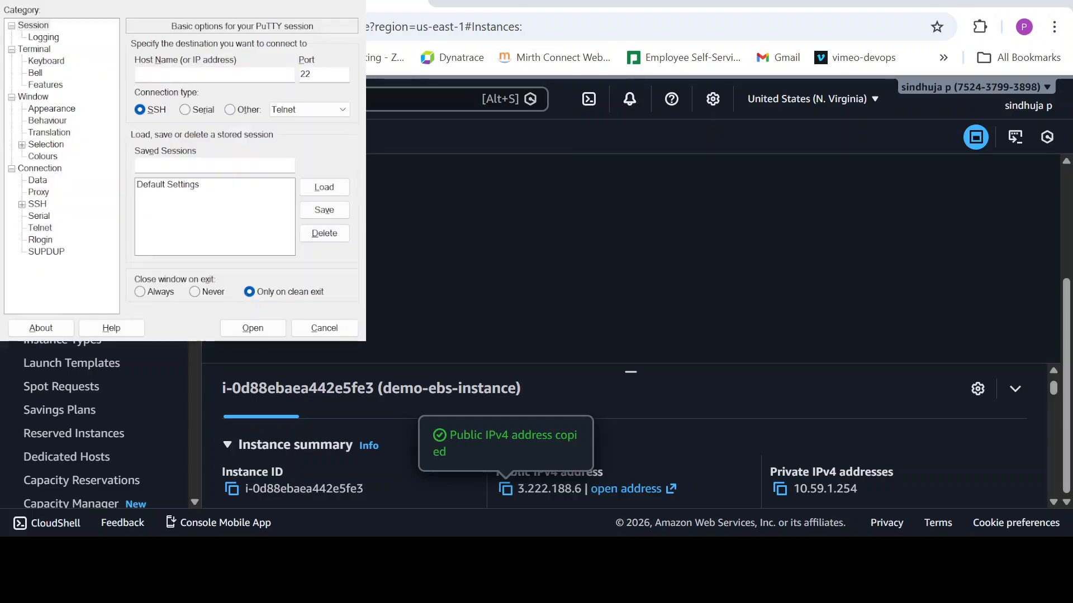
type("e")
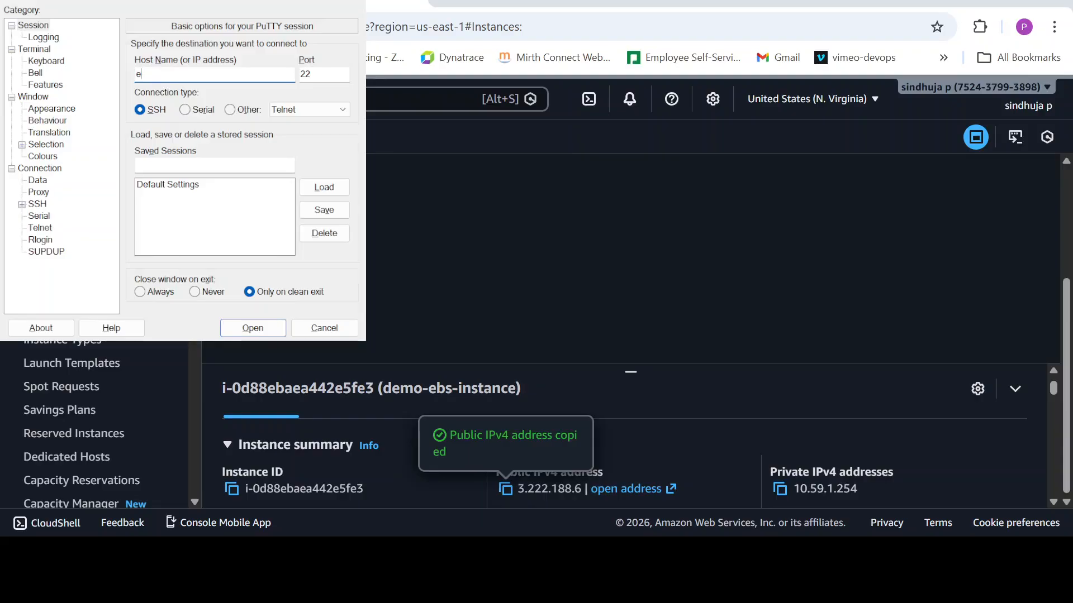
type("c2-user@")
key("ctrl+v")
Select the private key file as the SSH authentication credential, open the session and bring its terminal to the front
left_click(22, 204)
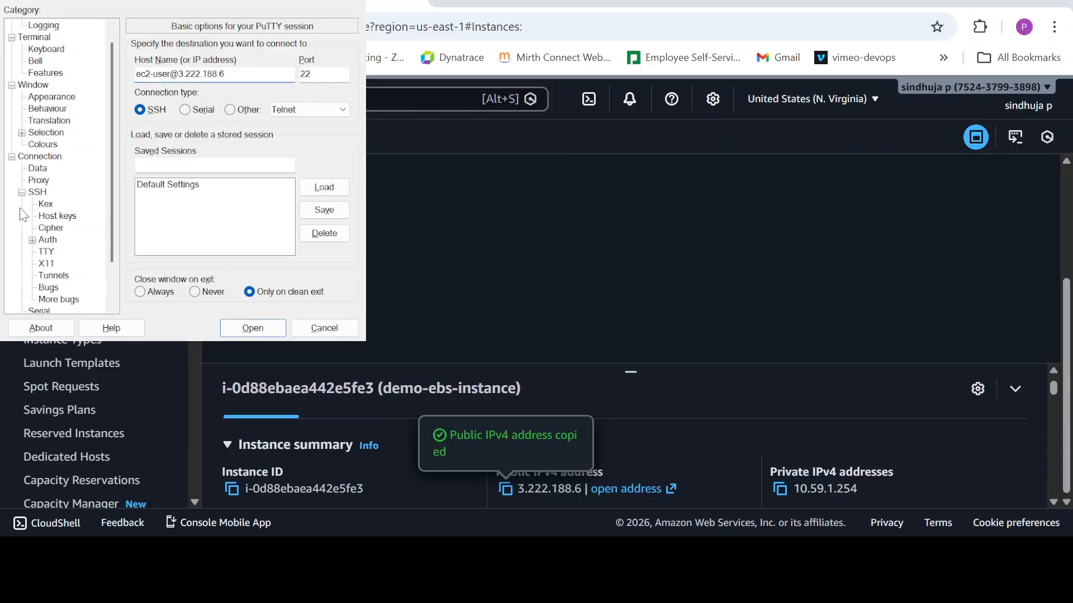
left_click(32, 240)
left_click(89, 254)
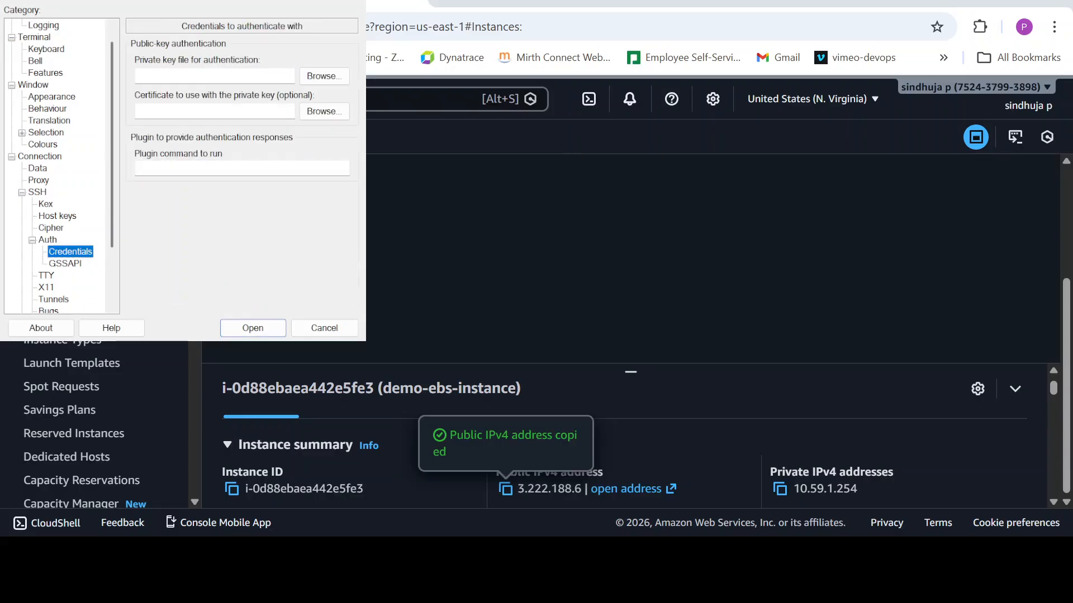
left_click(345, 81)
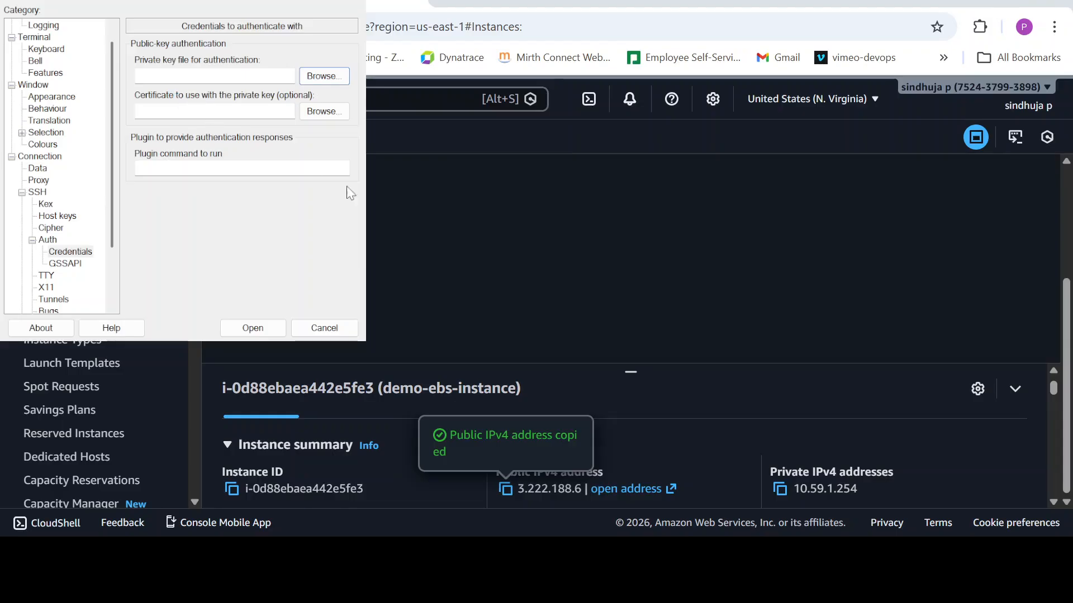
left_click(284, 325)
left_click(264, 330)
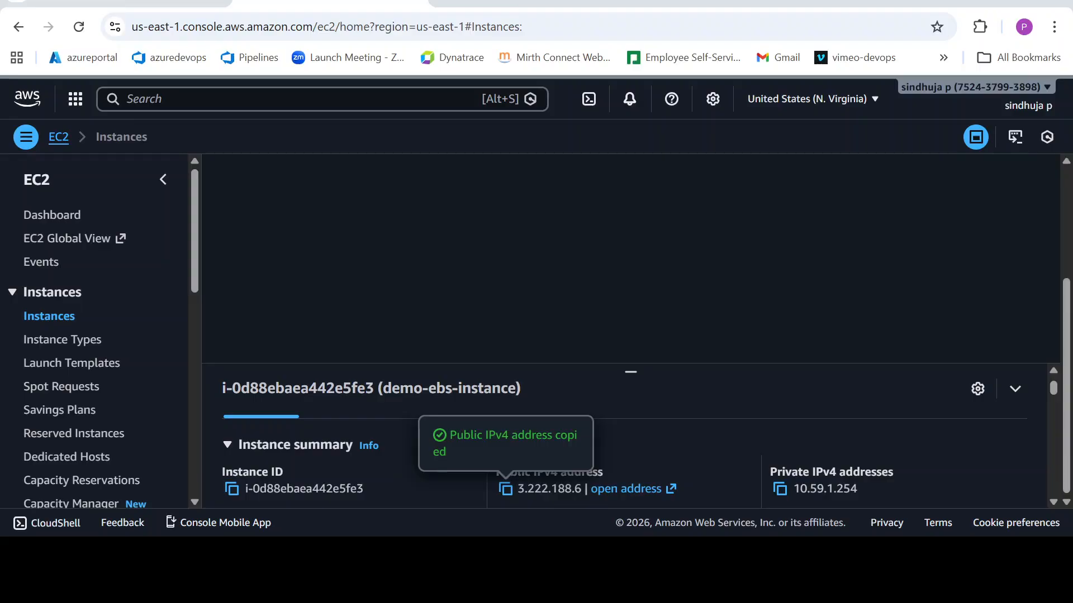
key("alt+Tab")
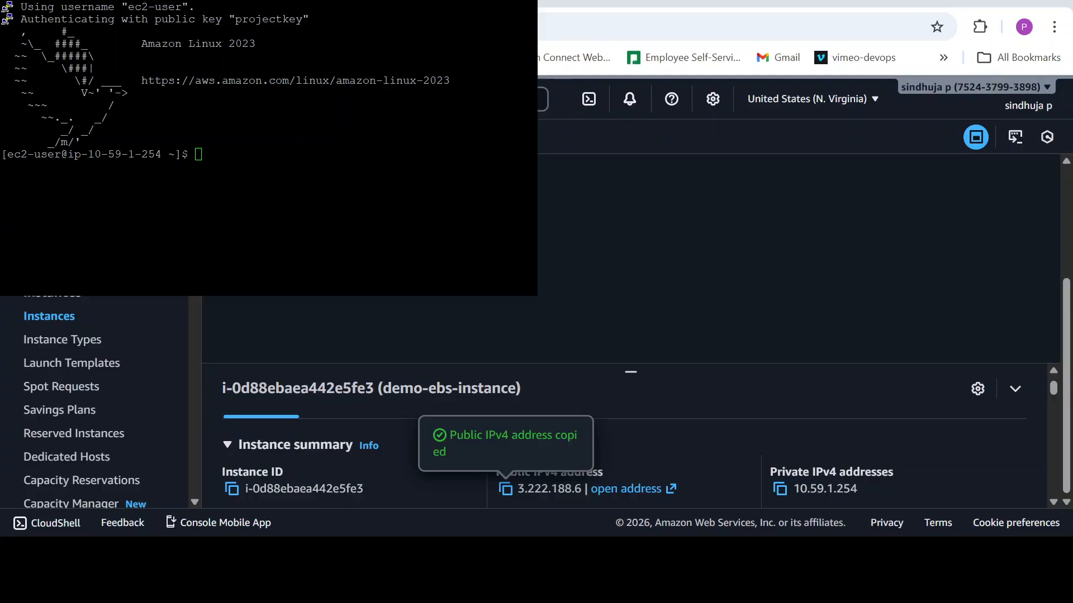
List the block devices with lsblk and examine the root partition and the nvme1n1 disk entries
left_click(164, 169)
type("lsblk")
key("Return")
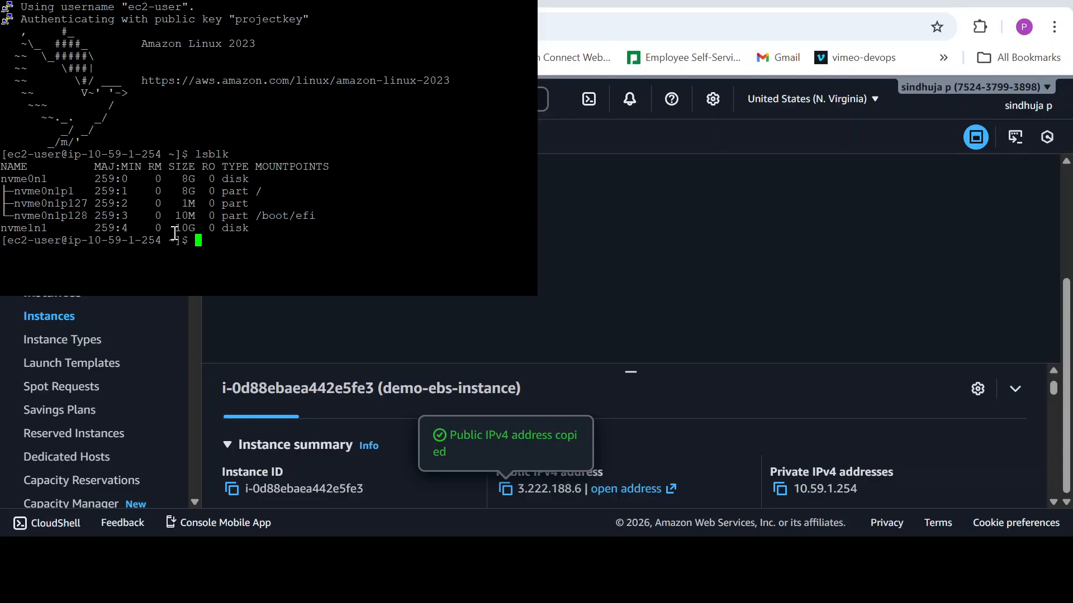
left_click_drag(170, 229, 1, 229)
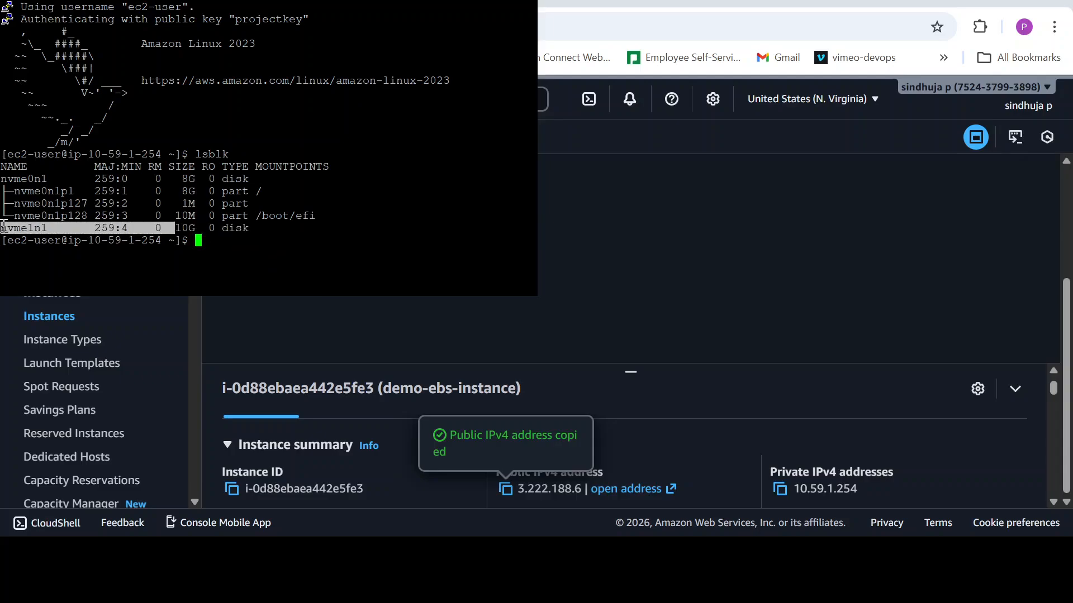
left_click(274, 238)
left_click_drag(210, 191, 5, 192)
left_click_drag(282, 189, 256, 191)
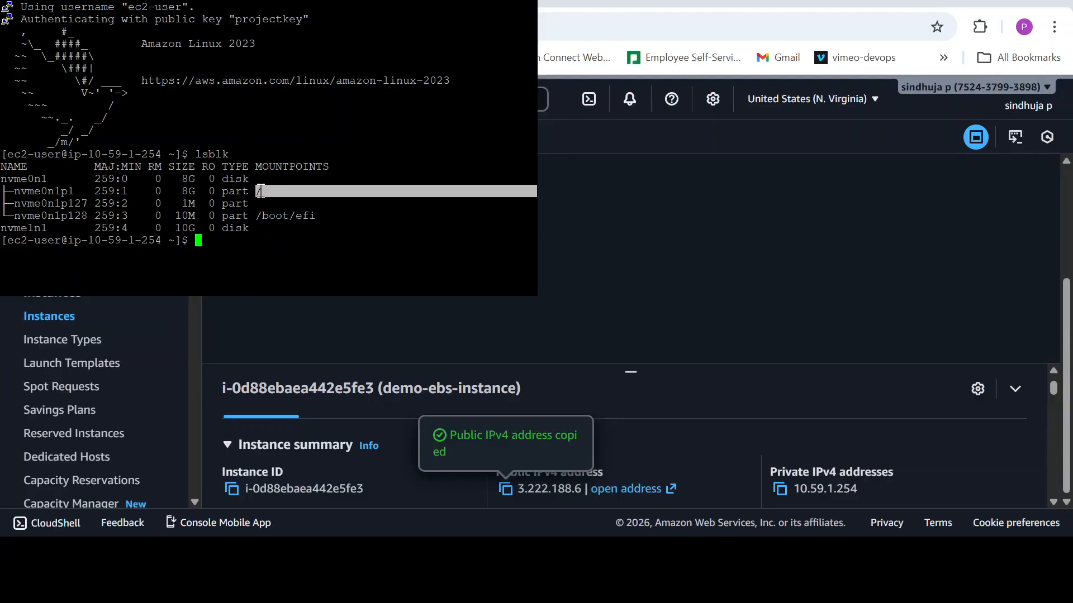
left_click_drag(215, 227, 1, 228)
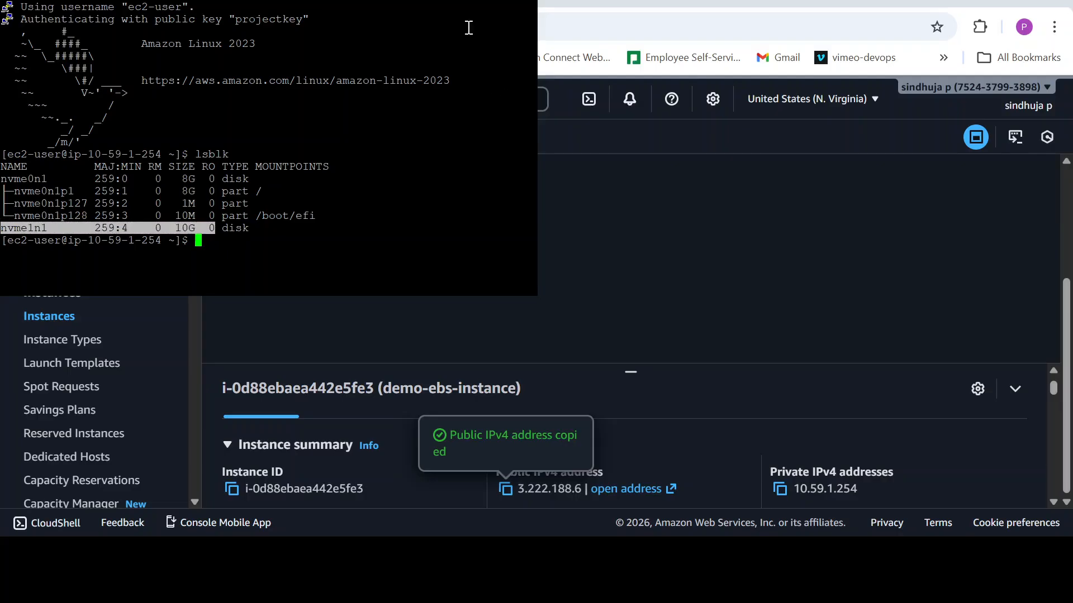
Clear and enlarge the terminal, and list the block devices again with lsblk
left_click(457, 1)
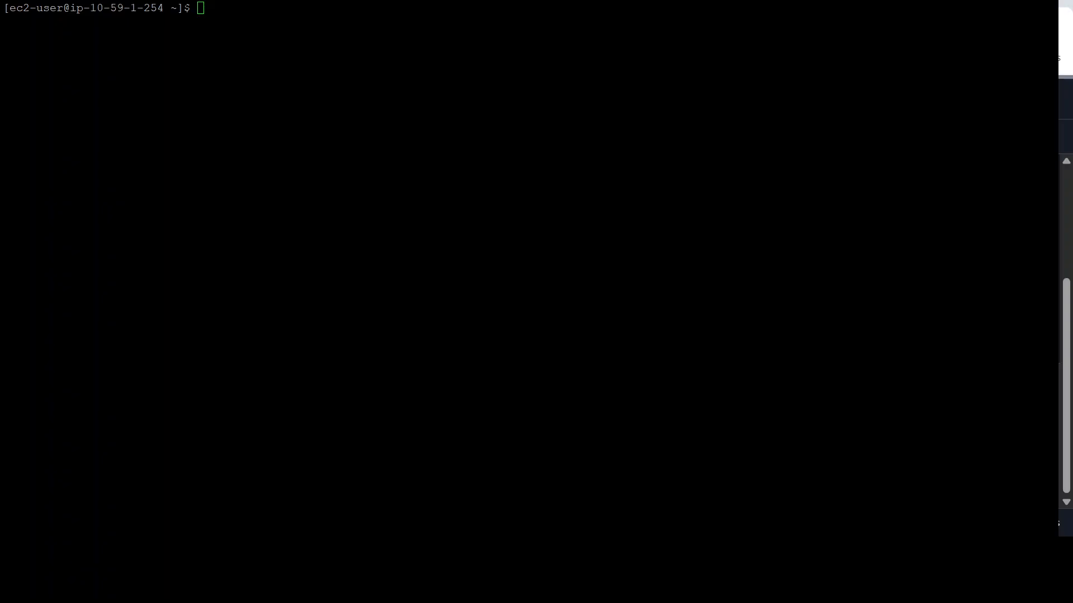
left_click(382, 237)
left_click(572, 188)
type("lsblk")
key("Return")
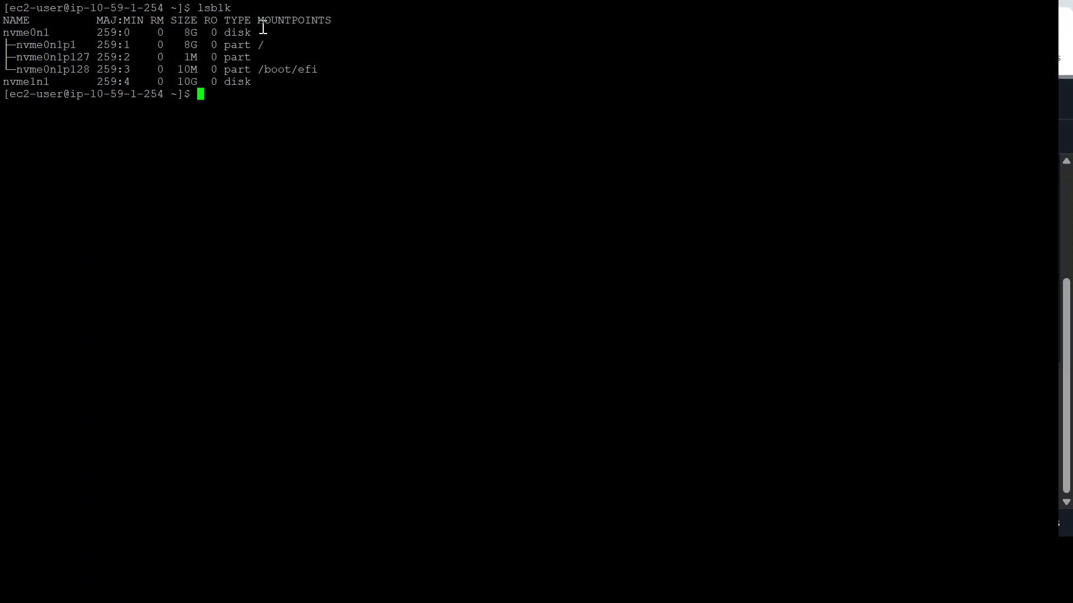
Check whether the new disk holds a file system by running sudo file -s /dev/nvme1n1
key("alt+Tab")
left_click(483, 261)
type("sudo file -s /dev/")
left_click_drag(56, 82, 3, 82)
key("ctrl+c")
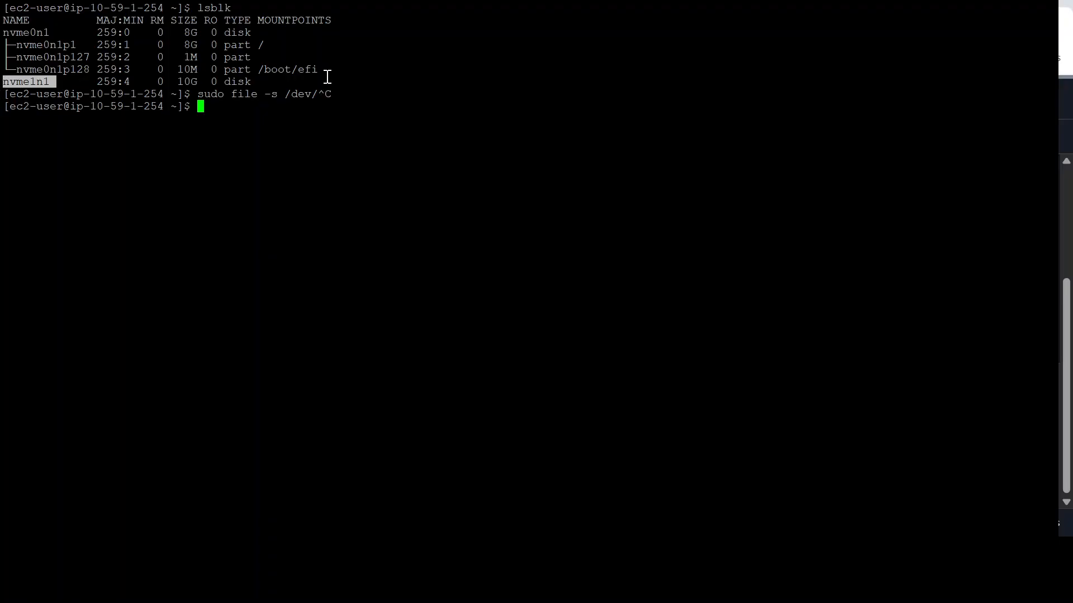
key("Up")
key("Up")
key("BackSpace")
key("BackSpace")
key("BackSpace")
key("BackSpace")
key("BackSpace")
type("sudo  file -s /dev/")
right_click(328, 77)
key("Return")
Format the new disk as ext4 by running sudo mkfs -t ext4 /dev/nvme1n1
key("alt+Tab")
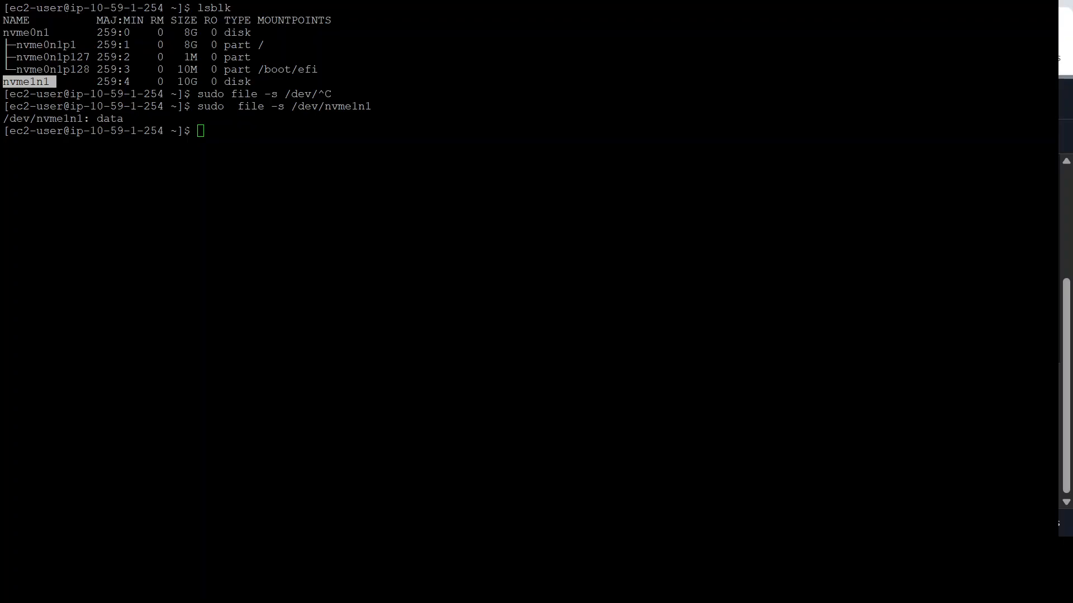
type("sudo mkfs -t ext4")
left_click_drag(292, 106, 371, 106)
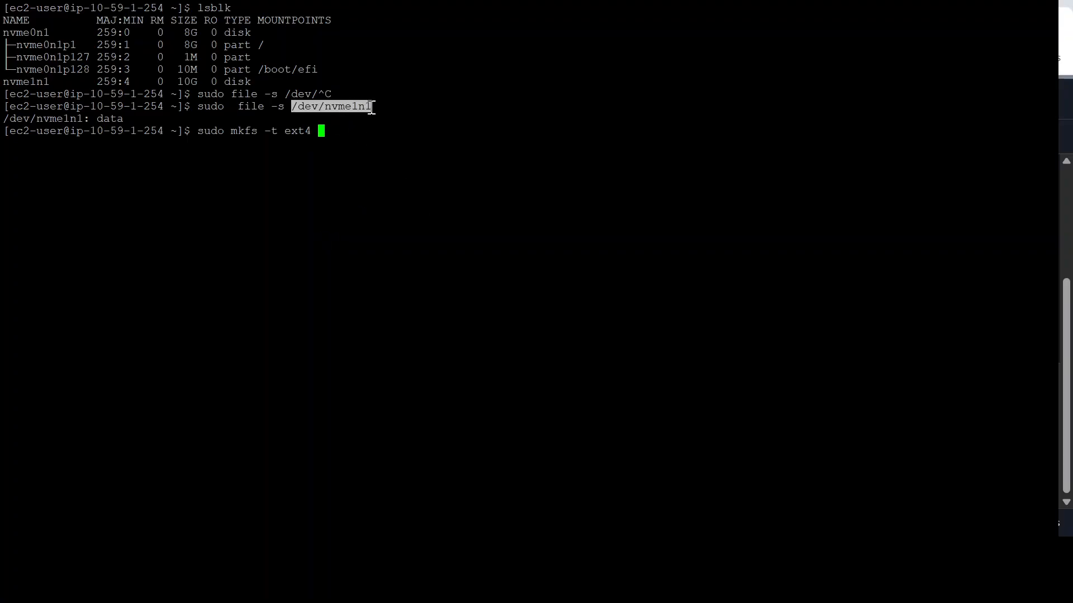
right_click(335, 134)
key("Return")
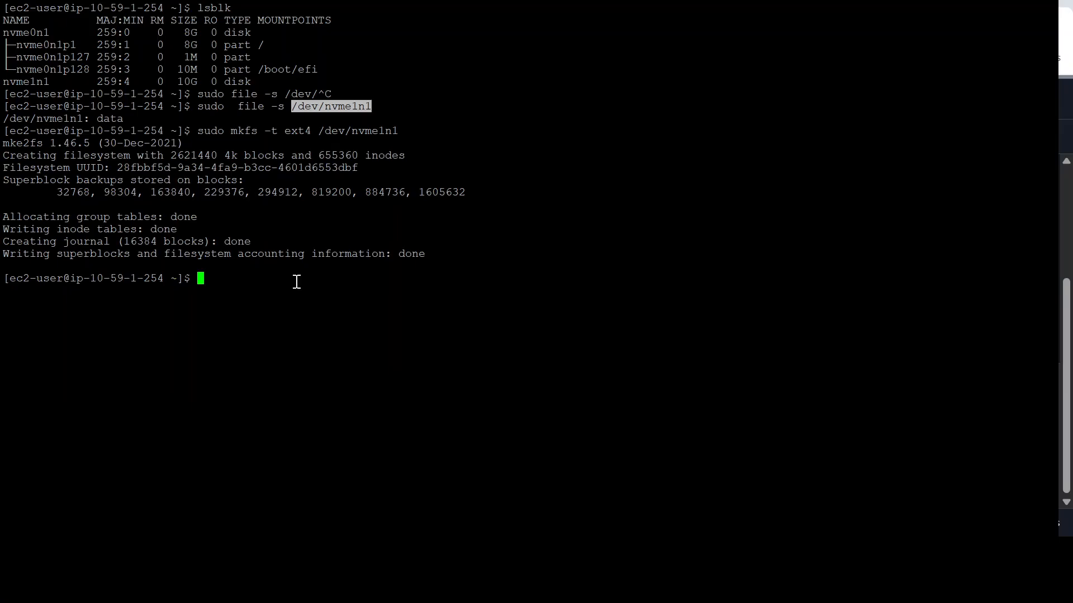
Create the /data directory with sudo mkdir and mount /dev/nvme1n1 on it
key("alt+Tab")
type("sudo mkdir /data")
key("Return")
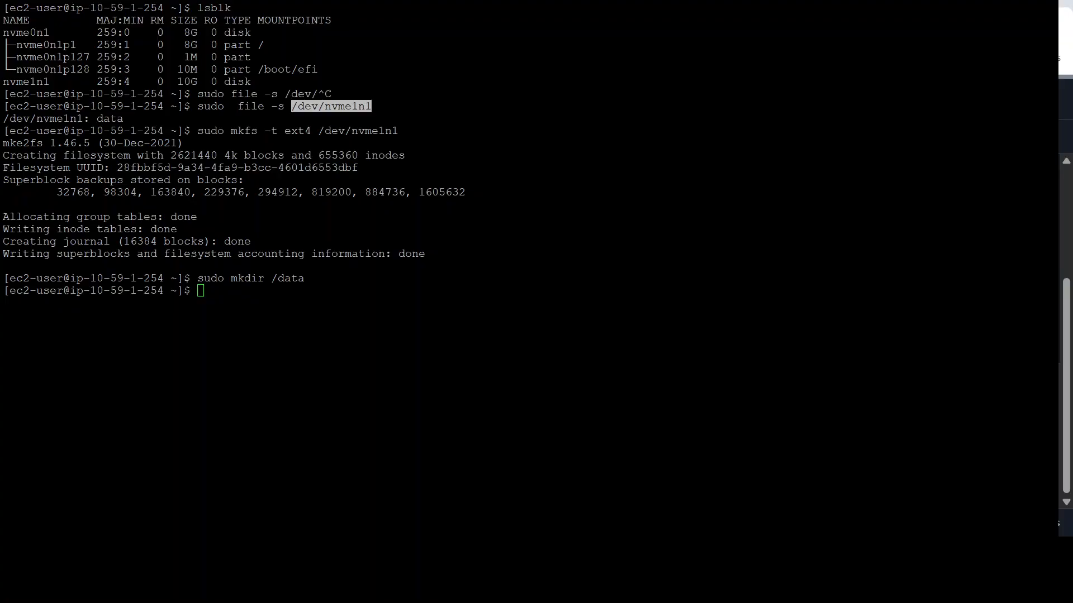
type("sudo mount")
right_click(353, 230)
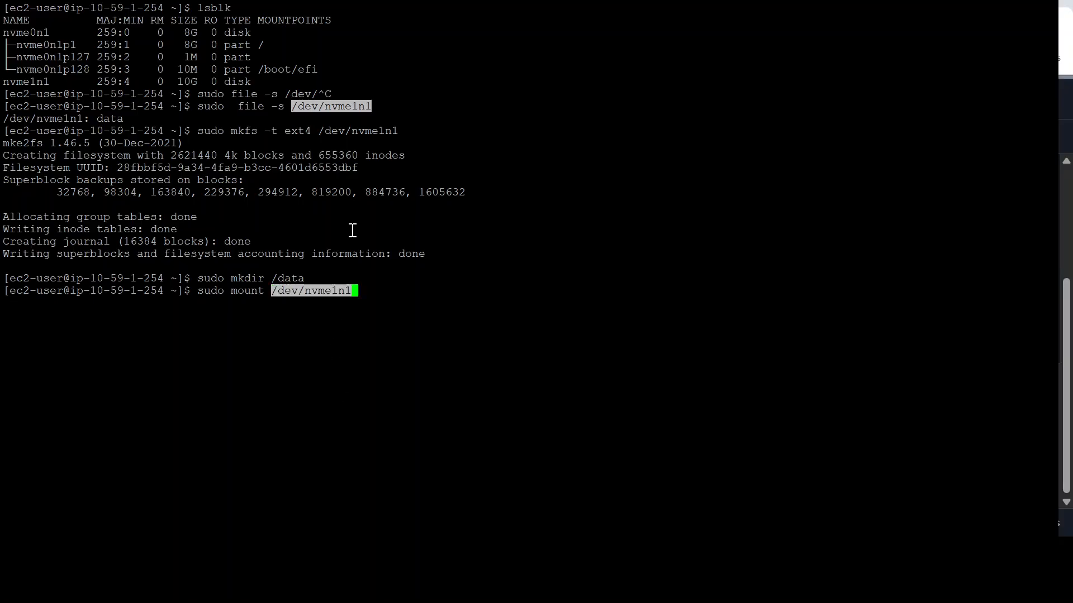
type("/data")
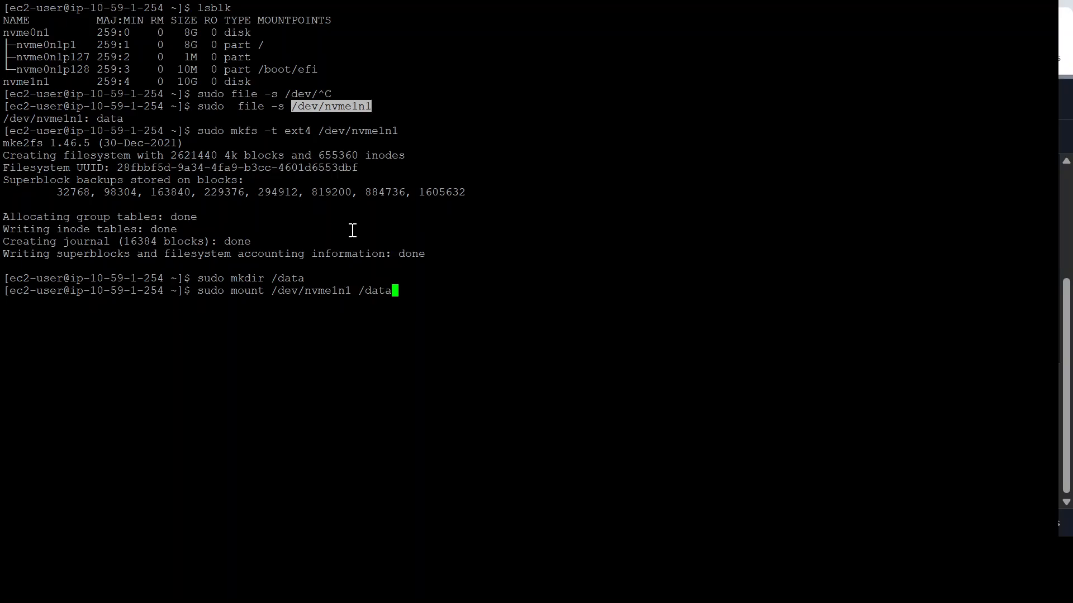
key("Return")
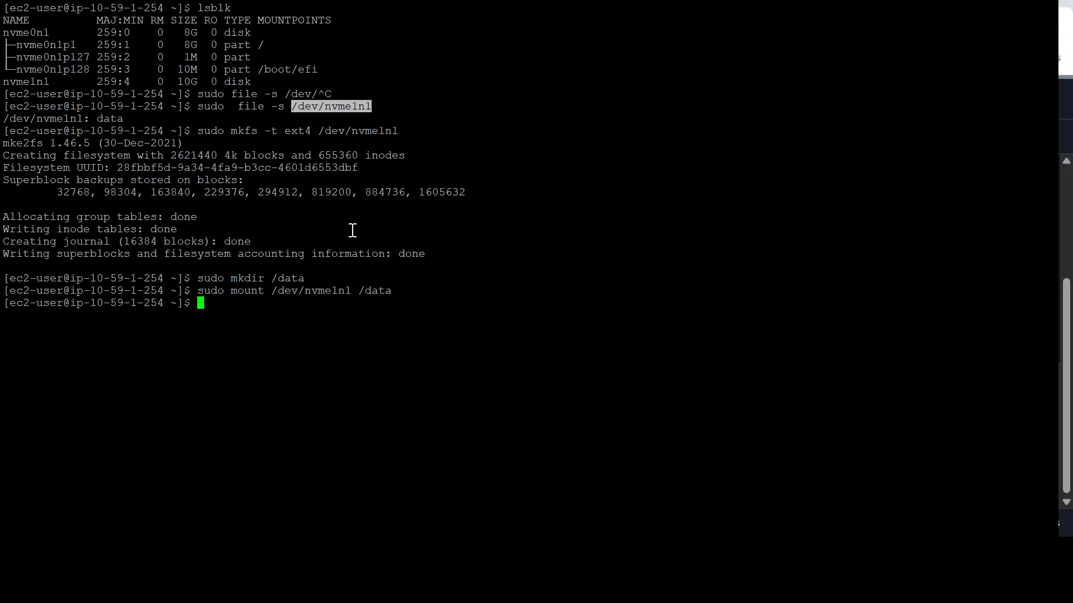
Check the mounted file systems and their disk usage with df -h
key("alt+Tab")
left_click(324, 350)
type("df -h")
key("Return")
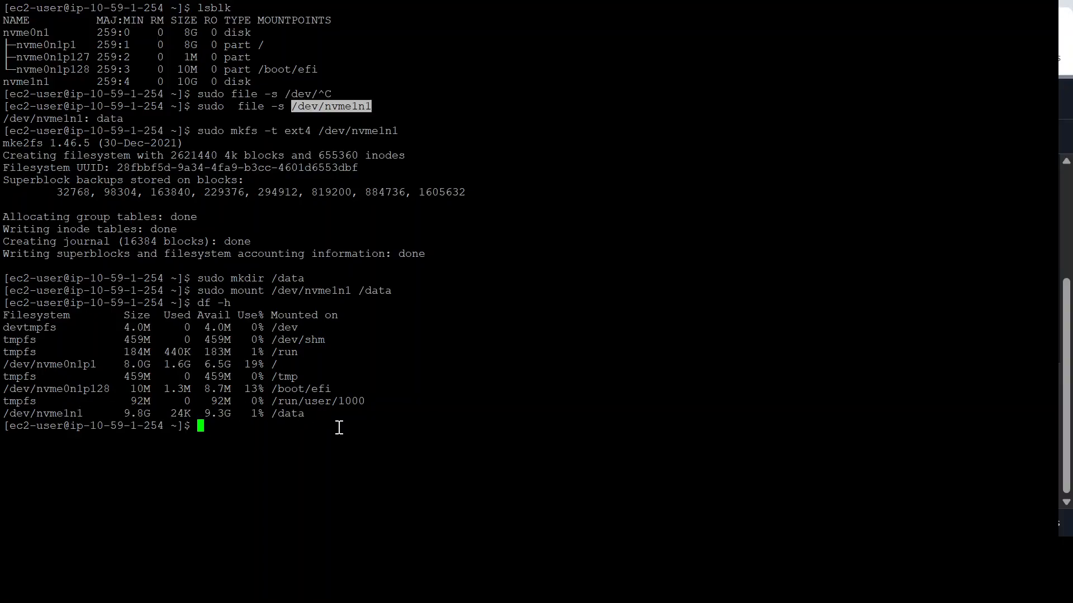
List the block device identifiers with sudo blkid and copy the UUID of /dev/nvme1n1
key("alt+Tab")
left_click(304, 445)
type("sudo")
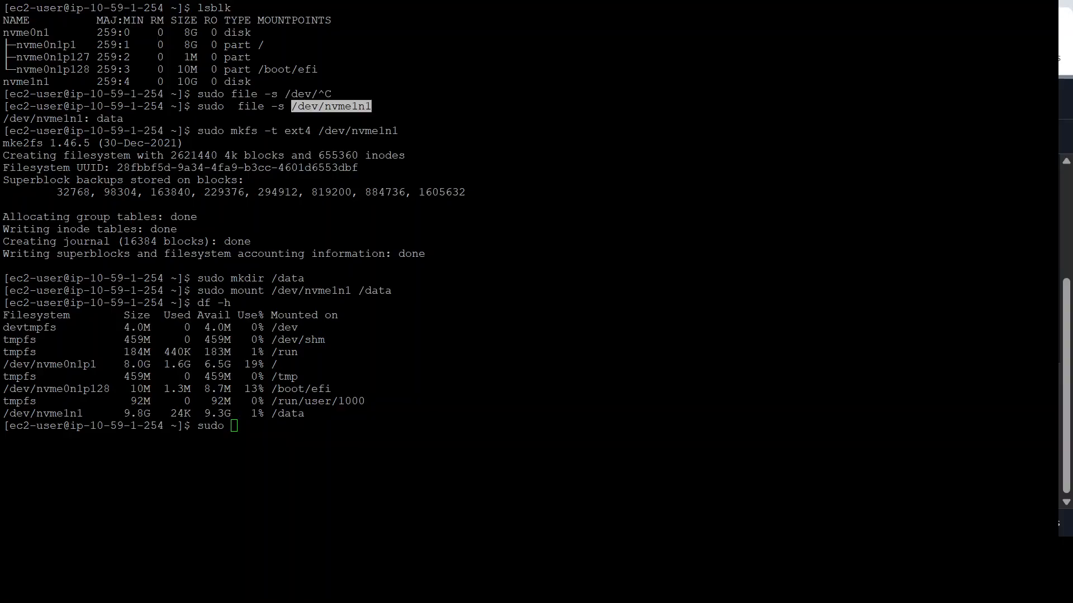
left_click(298, 448)
type("blkid")
key("Return")
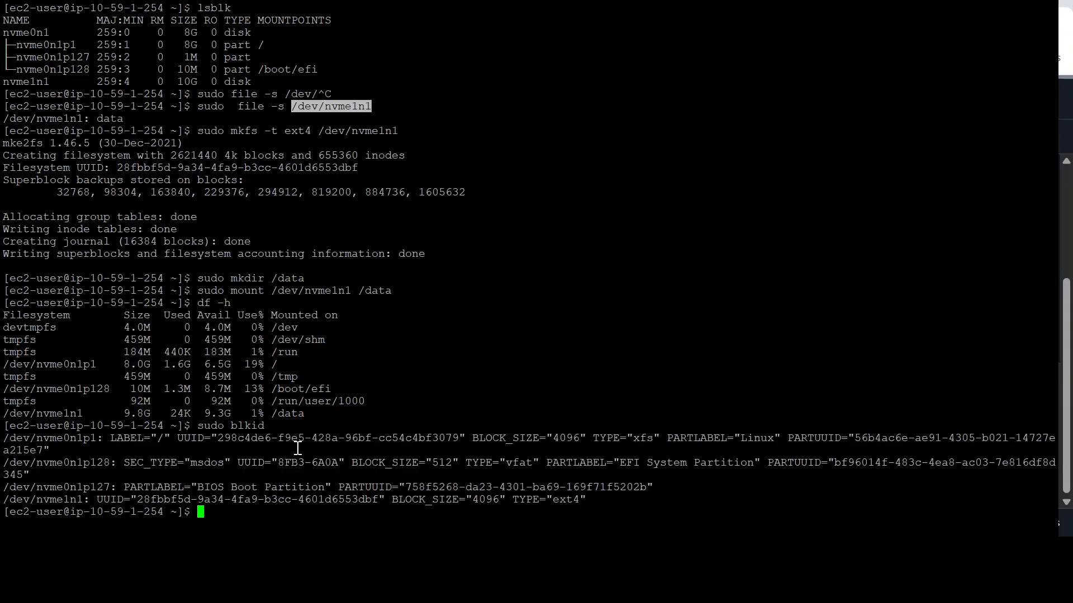
left_click_drag(137, 499, 379, 500)
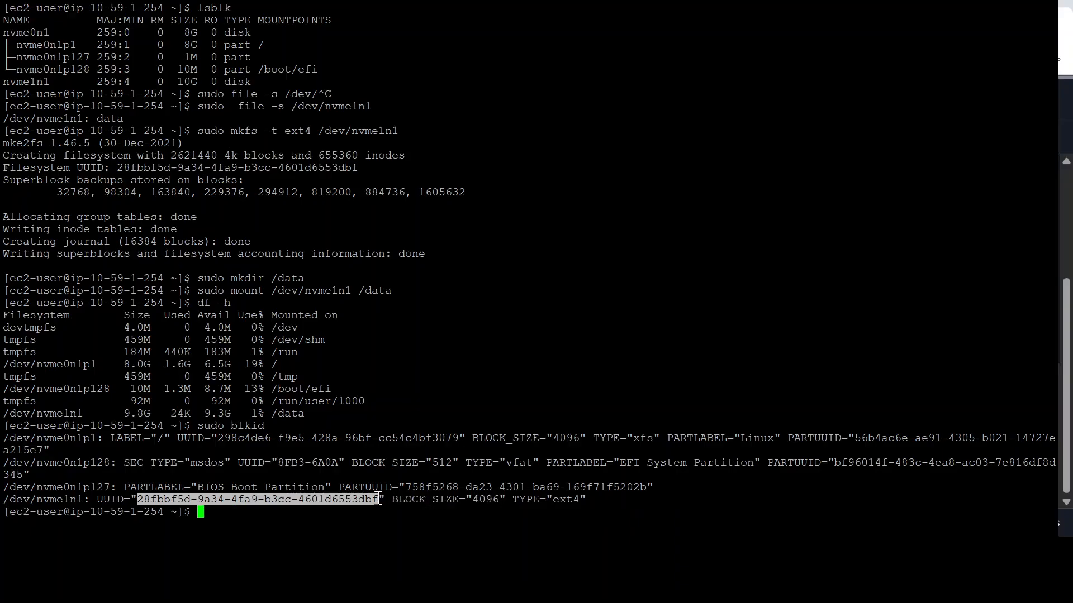
Open /etc/fstab in nano with sudo and begin a new last line with UUID=28fbbf5d-9a34-4fa9-b3cc-4601d6553dbf
key("alt+Tab")
key("alt+Tab")
type("sudo nano /etc/fstab")
key("Return")
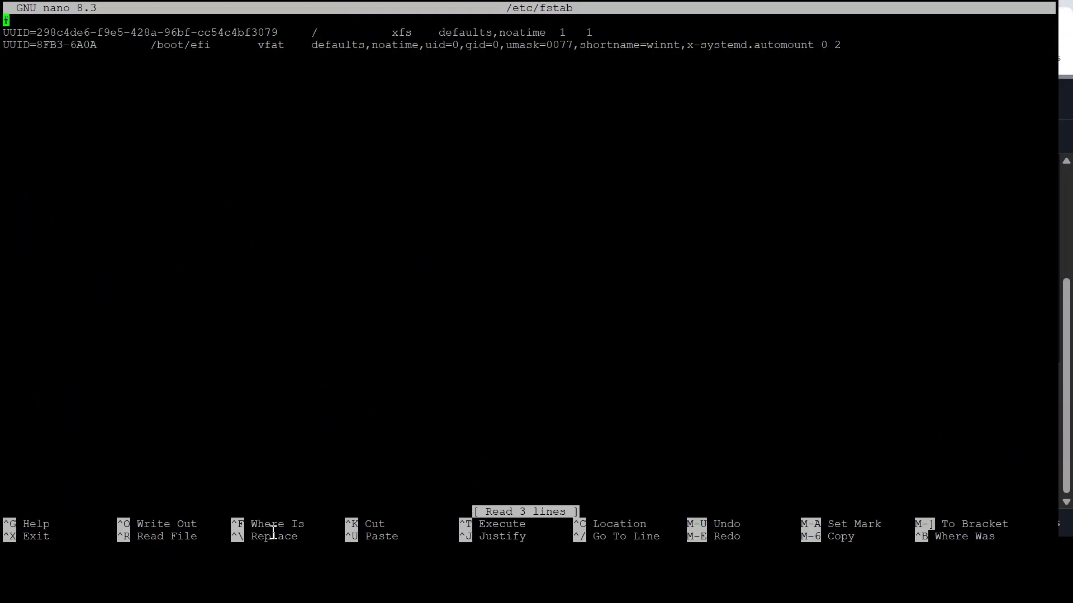
key("Down")
key("Down")
key("Down")
type("UUID=")
key("ctrl+v")
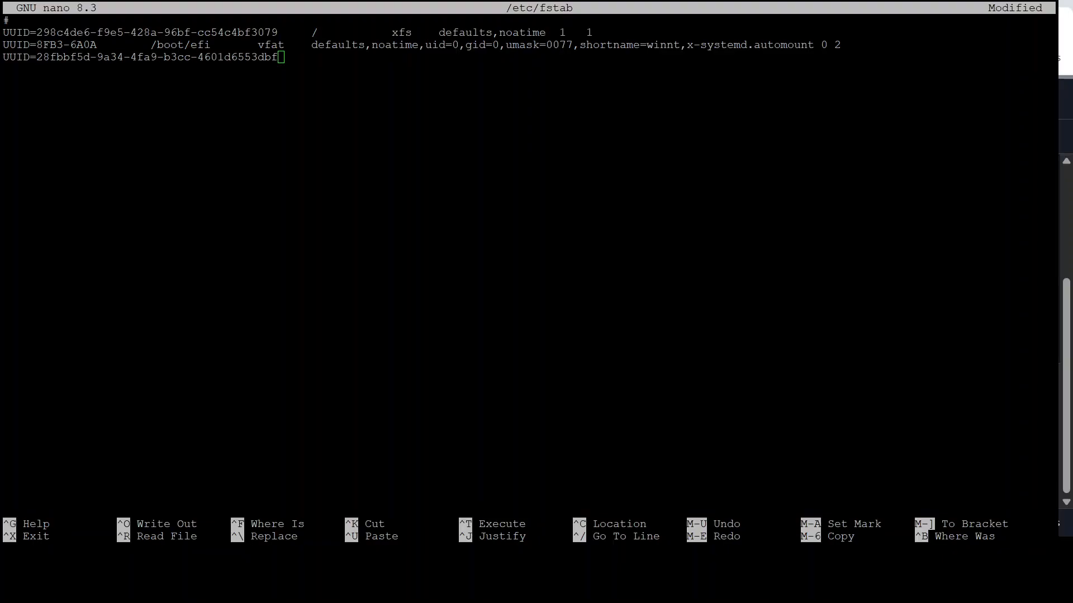
Complete the new fstab line with "/data ext4 defaults,nofail 0 2", save the file and exit nano
left_click(446, 221)
type("/data   et")
key("BackSpace")
type("xt4")
key("ctrl+shift+v")
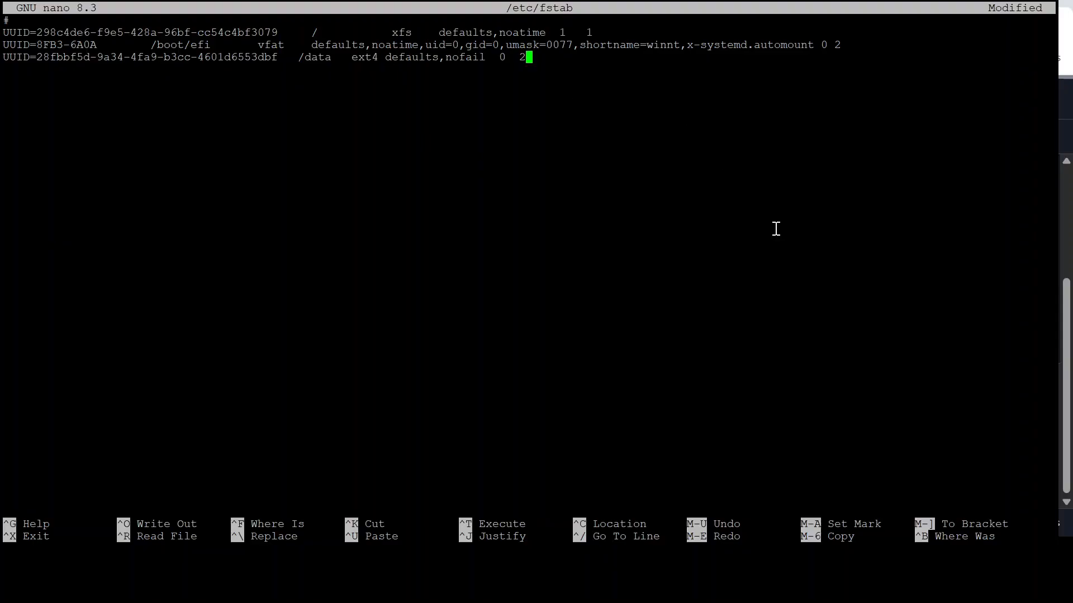
key("ctrl+o")
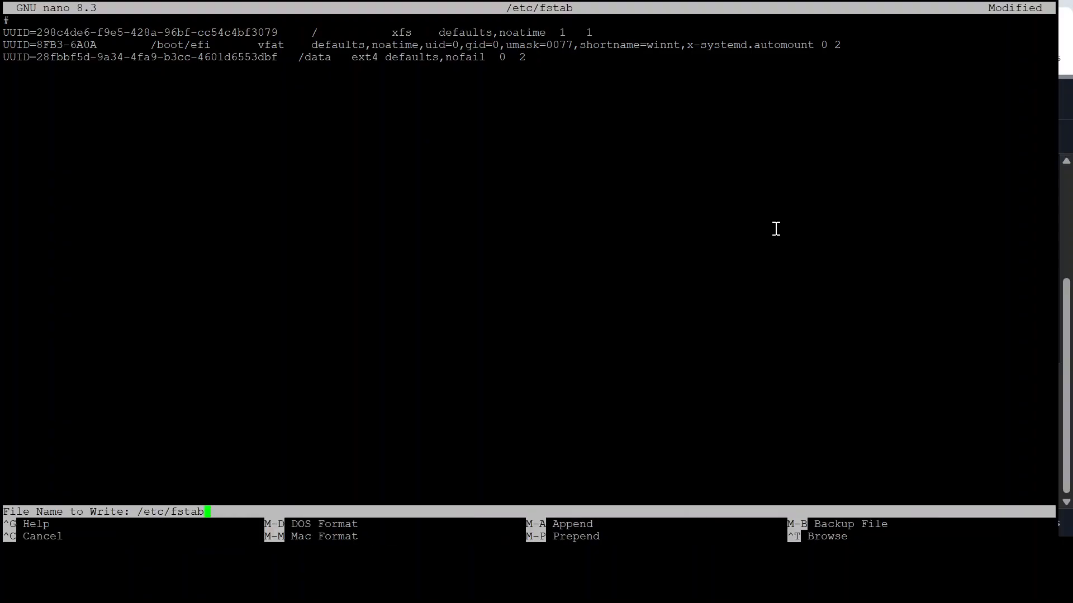
key("Return")
key("ctrl+x")
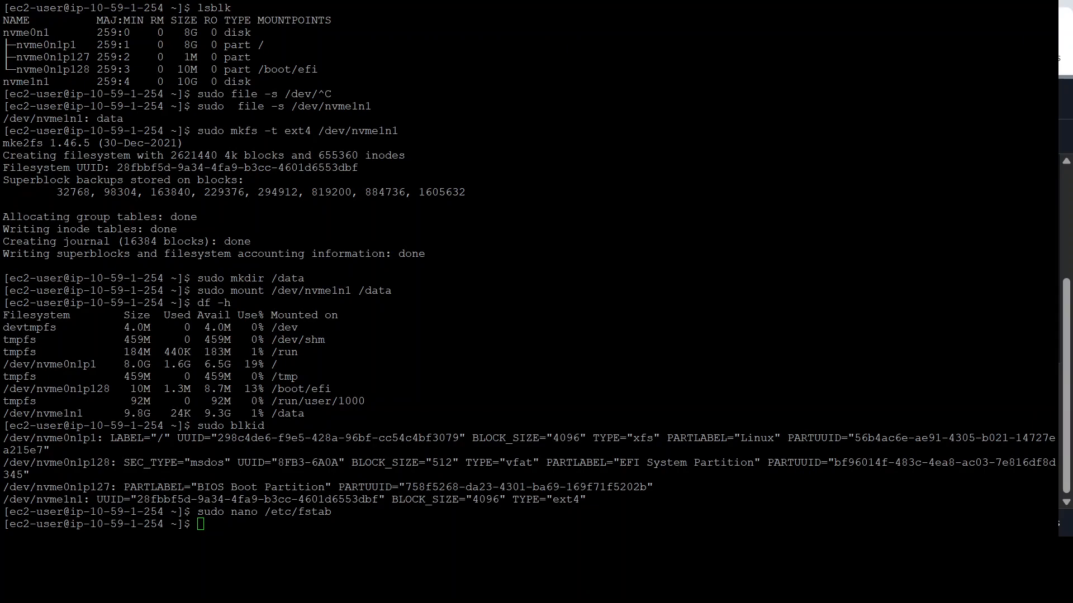
Try to unmount the data volume by running sudo unmount /data
left_click(399, 366)
type("sudo")
left_click(367, 375)
type("unmount /data")
key("Return")
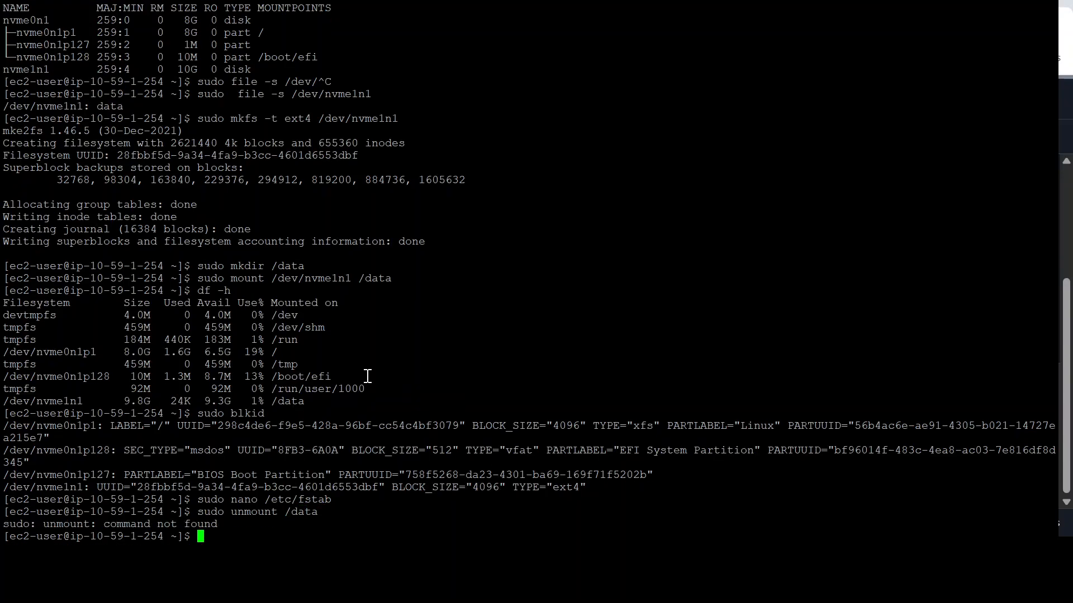
Unmount the volume with sudo umount /data and check the mounted file systems with df -h
key("Up")
left_click(368, 376)
key("Left")
key("Left")
key("Left")
key("Left")
key("Left")
key("Left")
key("Left")
key("Left")
key("Left")
key("Left")
key("Left")
key("BackSpace")
key("Return")
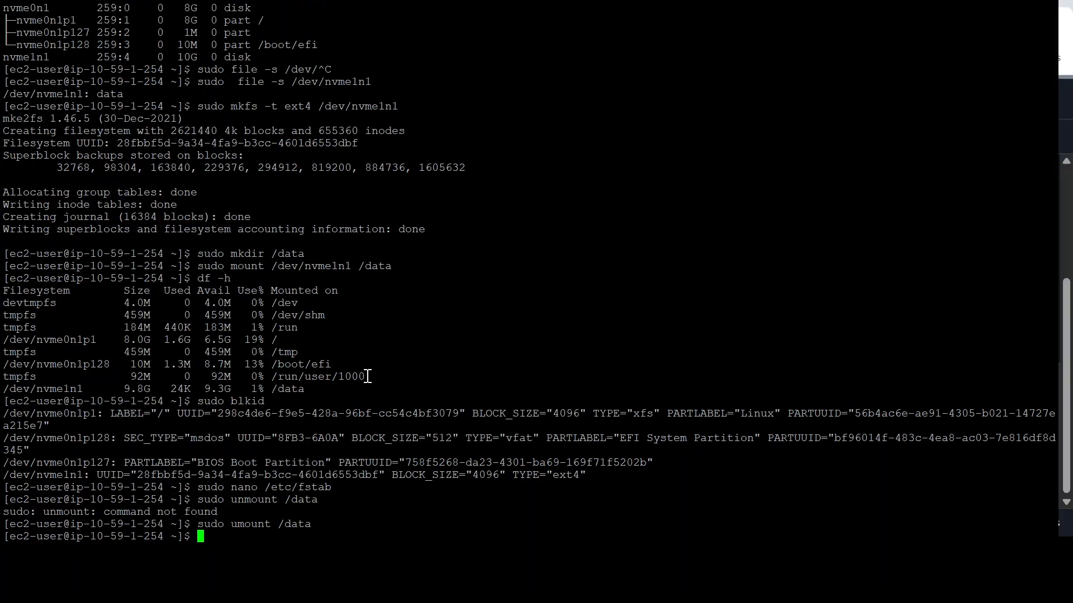
type("df -h")
key("Return")
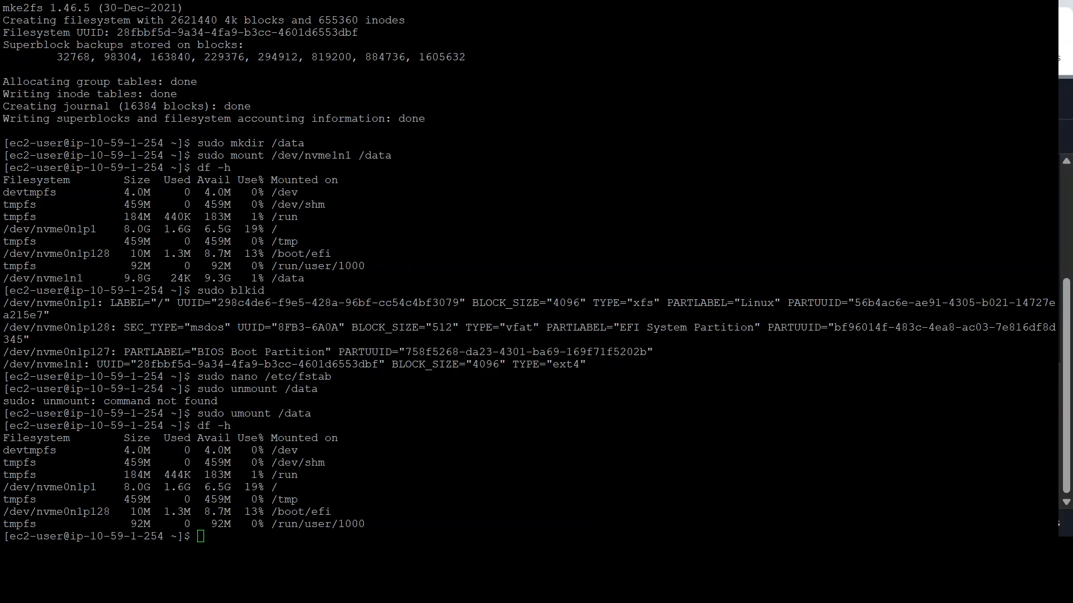
Mount all fstab entries with sudo mount -a and check the /data mount with df -h
left_click(442, 379)
type("sudo mount -a")
key("Return")
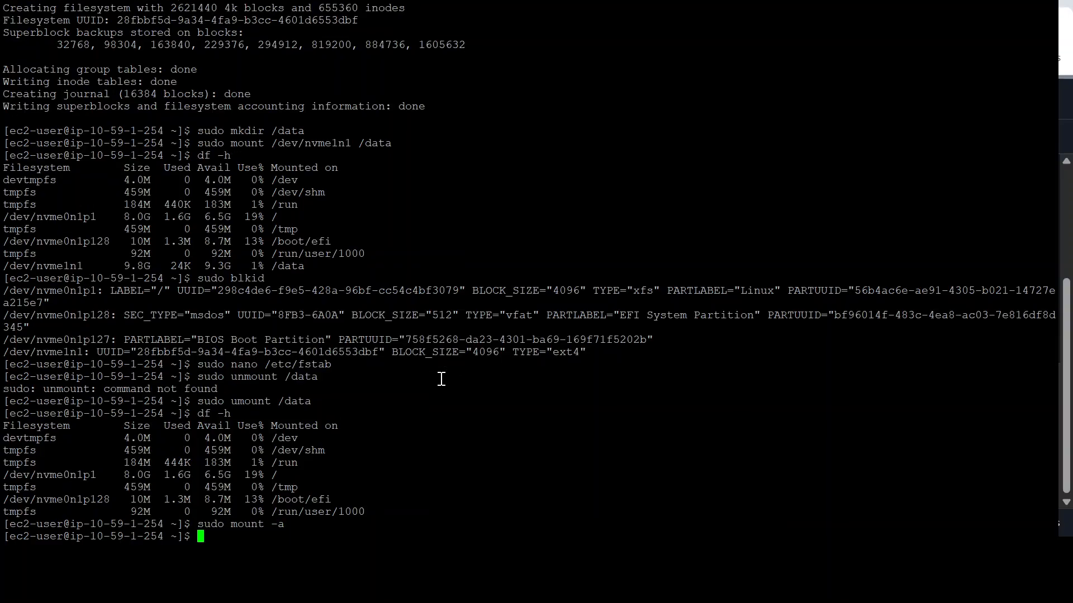
type("df -h")
key("Return")
left_click_drag(311, 524, 3, 512)
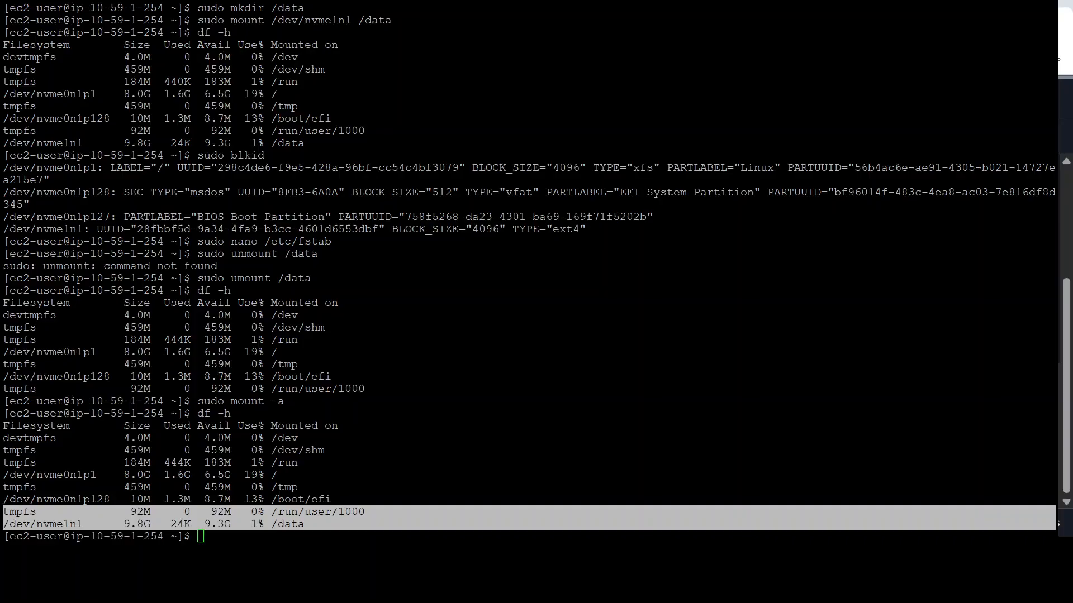
left_click(263, 538)
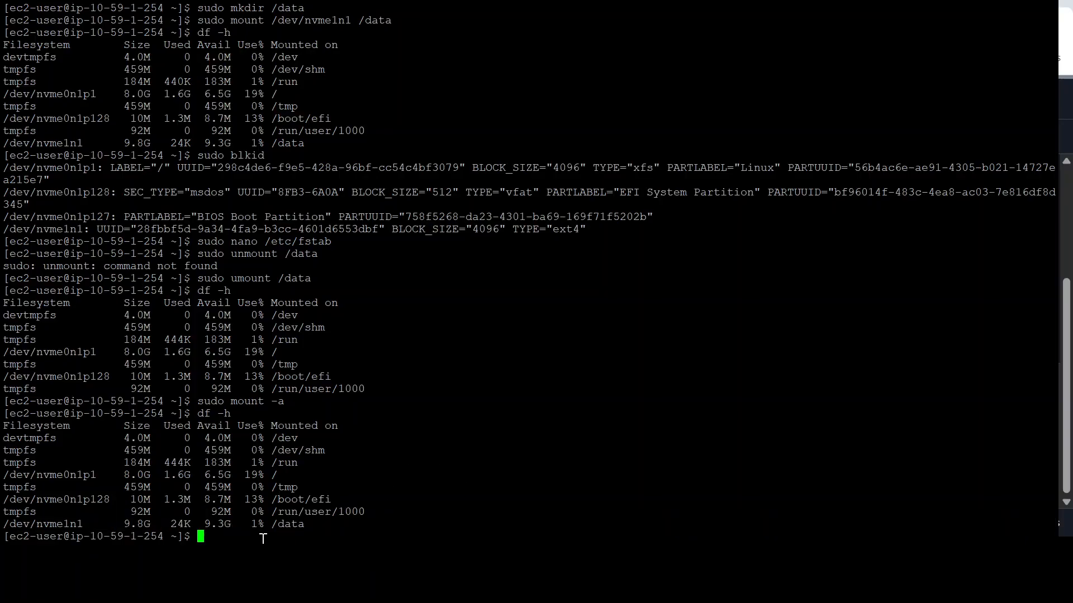
right_click(262, 538)
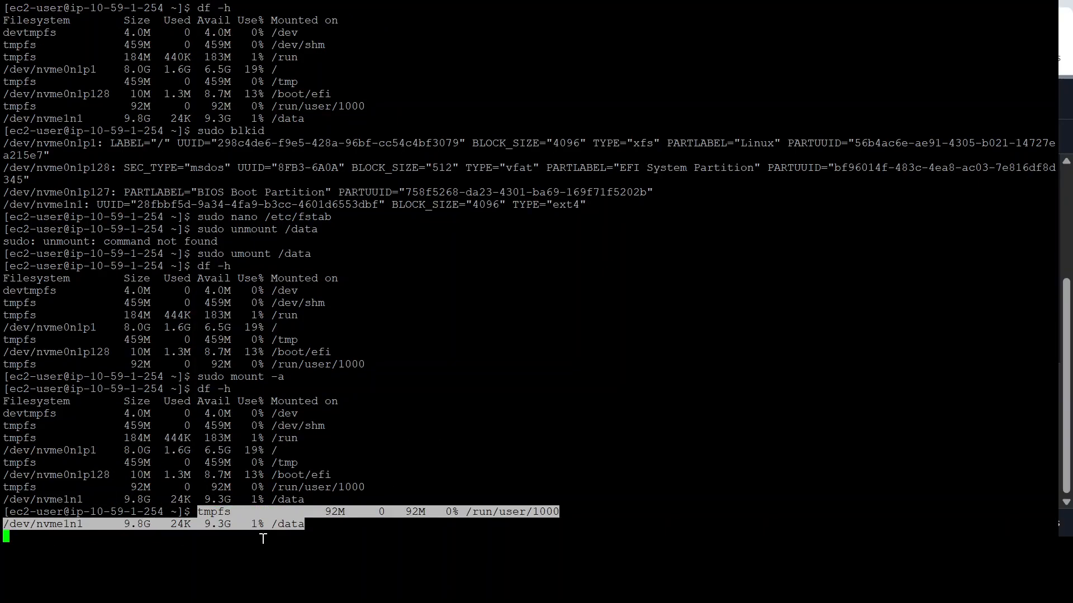
Clear the stray pasted df output from the command prompt
key("BackSpace")
key("BackSpace")
key("BackSpace")
key("BackSpace")
key("BackSpace")
key("BackSpace")
key("BackSpace")
key("BackSpace")
key("BackSpace")
key("BackSpace")
key("BackSpace")
key("BackSpace")
key("BackSpace")
key("BackSpace")
key("BackSpace")
key("BackSpace")
key("BackSpace")
key("BackSpace")
key("BackSpace")
key("BackSpace")
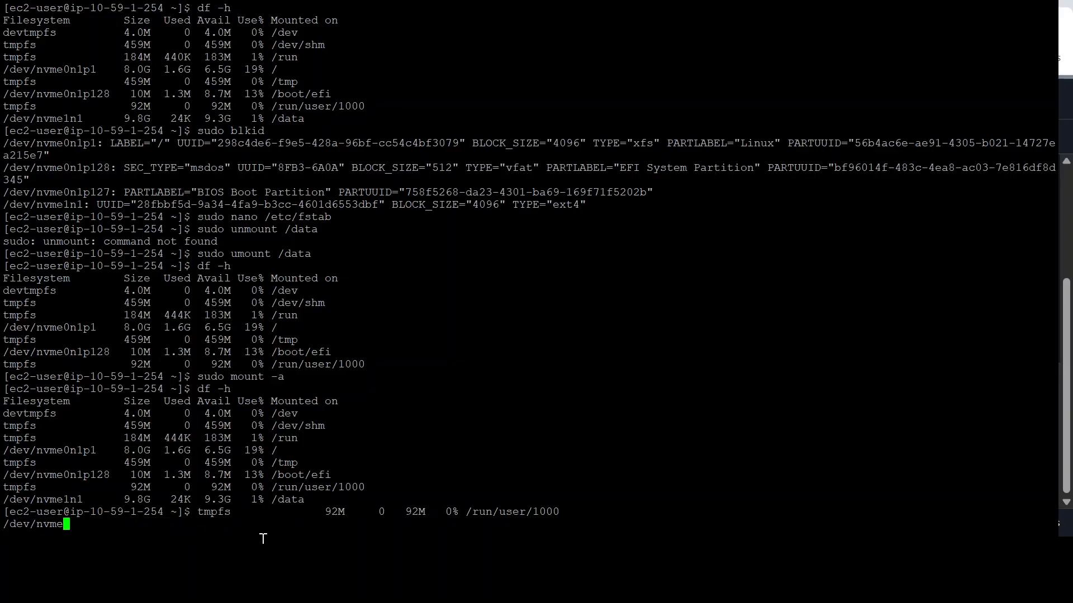
key("BackSpace")
key("BackSpace")
key("BackSpace")
key("BackSpace")
key("BackSpace")
key("BackSpace")
key("BackSpace")
key("BackSpace")
key("BackSpace")
key("BackSpace")
key("BackSpace")
key("BackSpace")
key("BackSpace")
key("BackSpace")
key("BackSpace")
key("BackSpace")
key("BackSpace")
key("BackSpace")
key("BackSpace")
key("BackSpace")
Create an empty file on the data volume with sudo touch /data/test-file.txt
type("s")
type("udo tou")
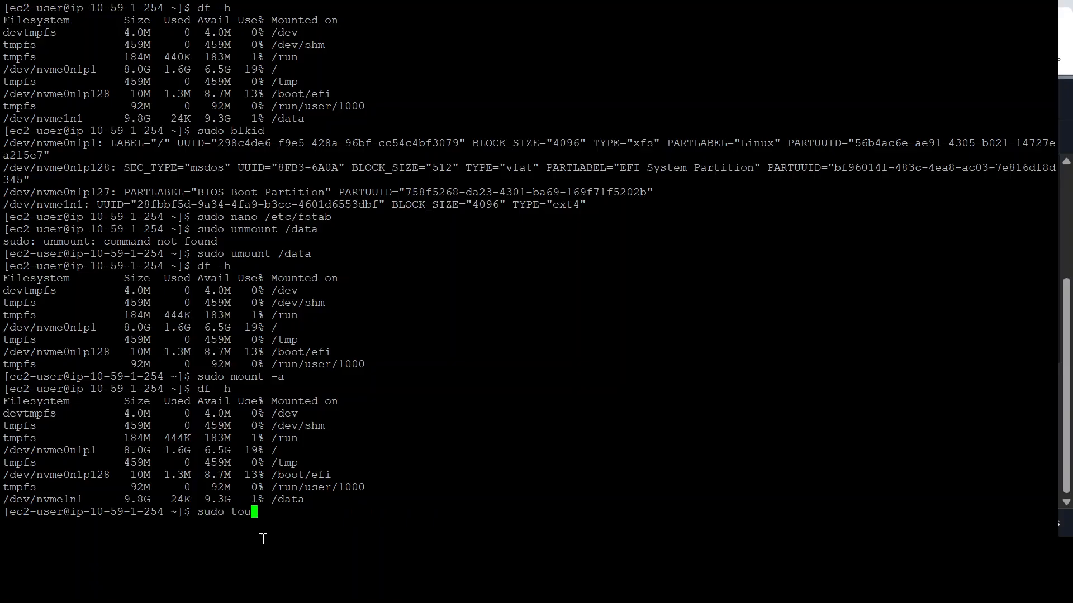
type("ch /data/test-file")
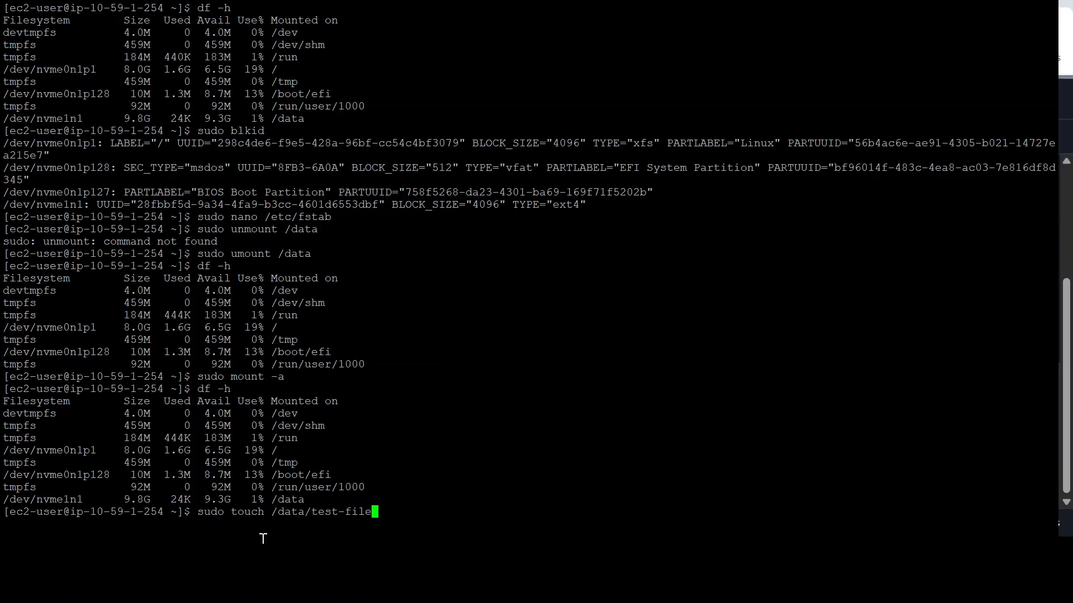
type(".txt")
key("Return")
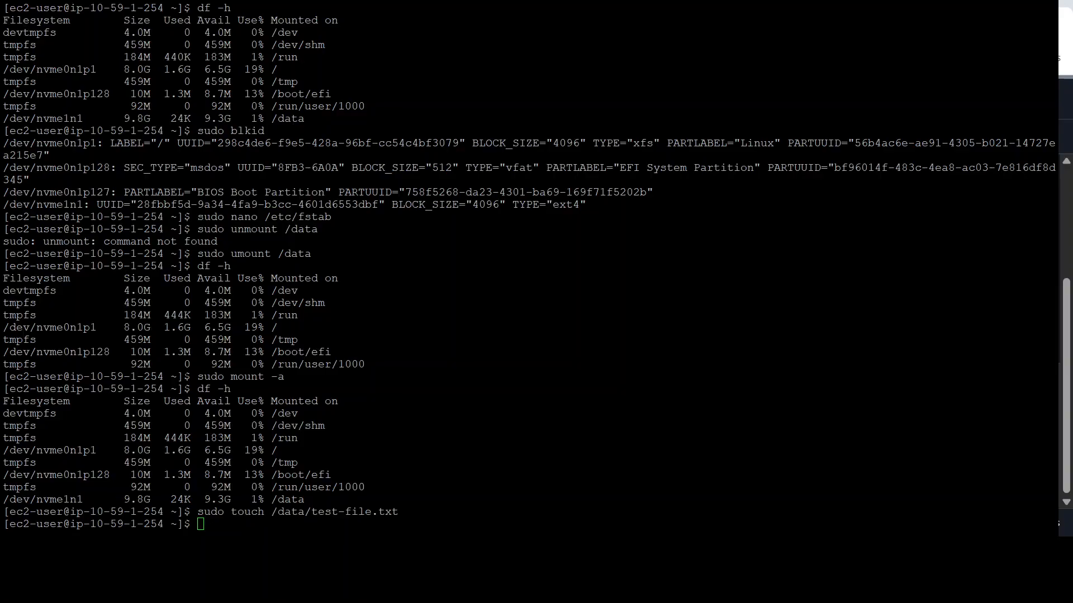
Write the text into the test file by running echo "This data persists!" | sudo tee /data/test-file.txt
left_click(451, 449)
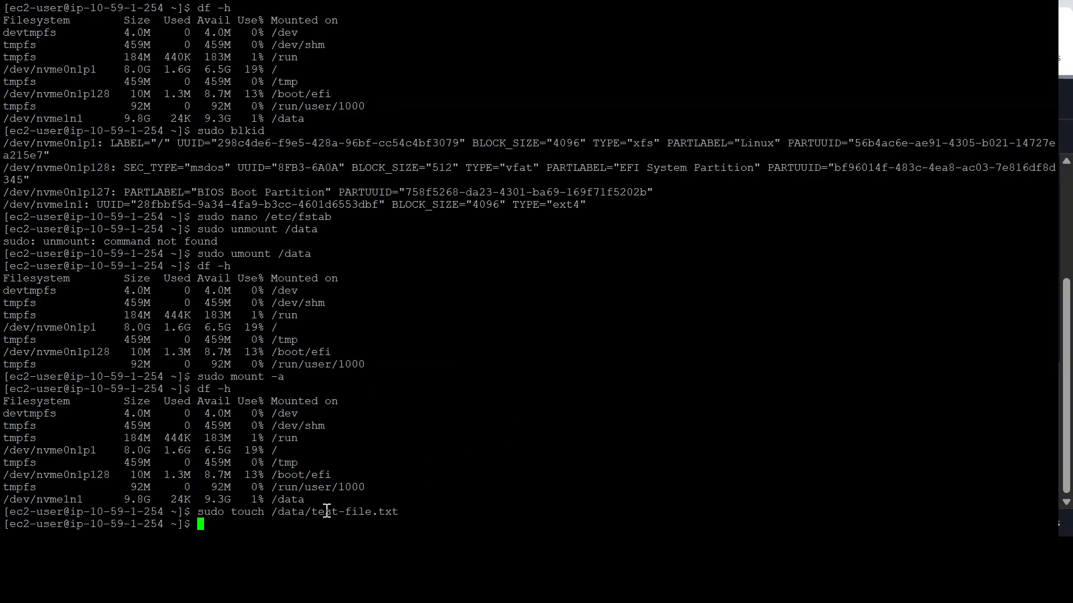
right_click(253, 526)
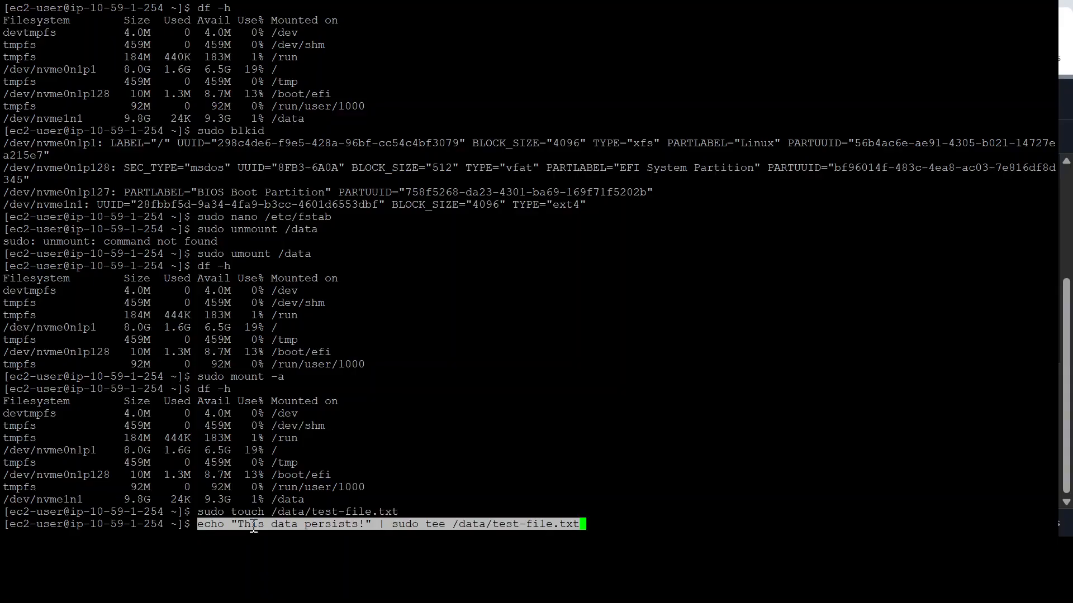
key("Return")
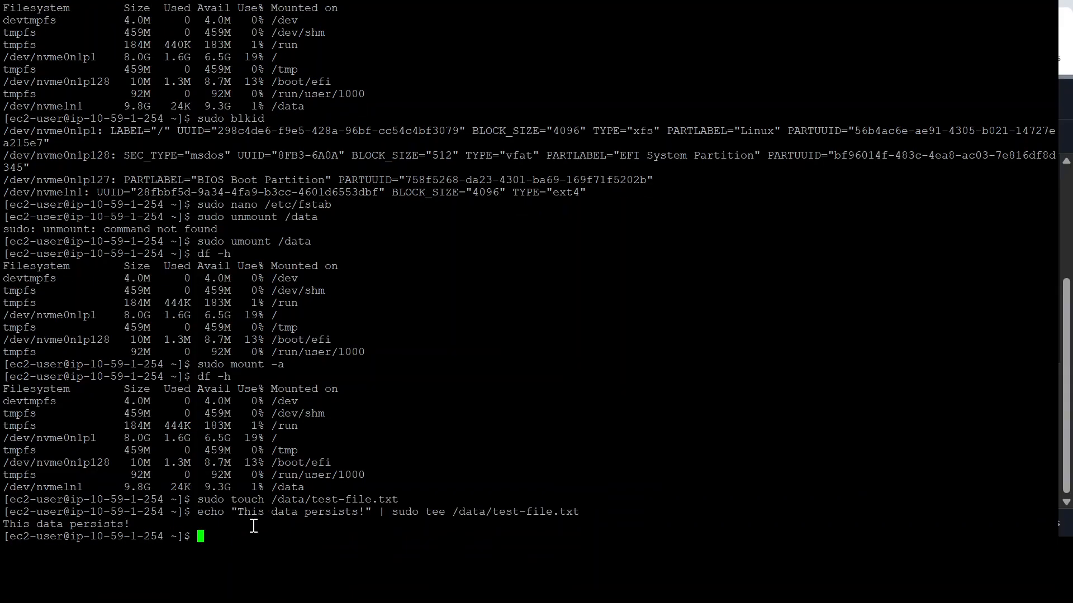
Display the test file's contents with cat /data/test-file.txt
key("alt+Tab")
left_click(363, 530)
key("ctrl+v")
key("Return")
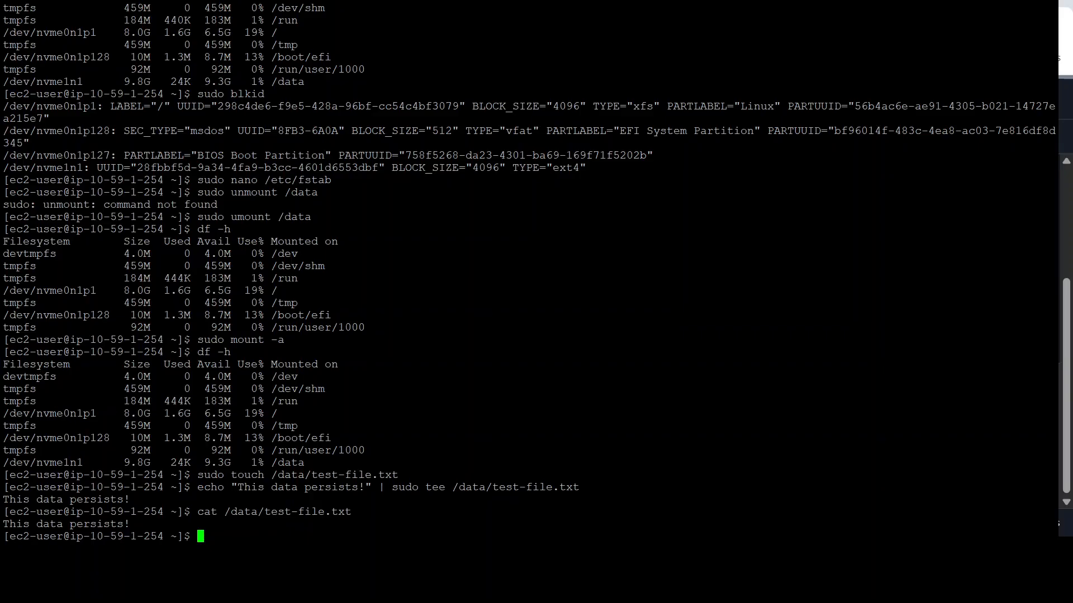